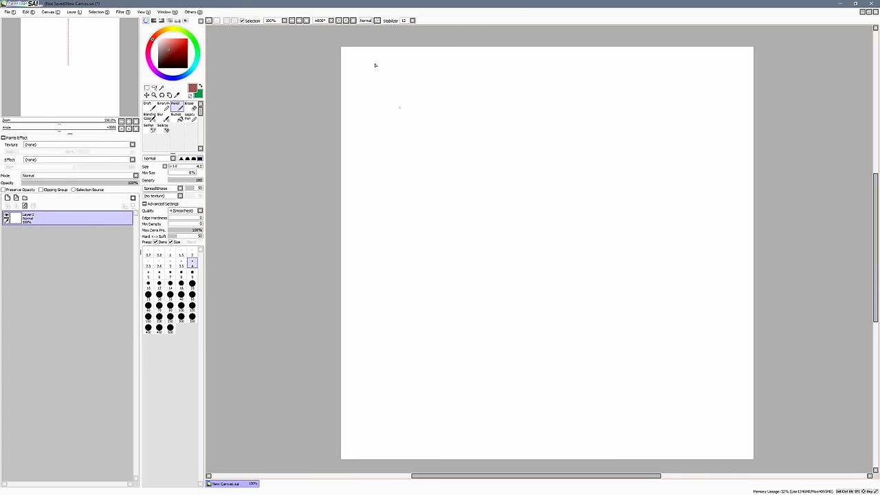
# Handwrite "Braixen" near the canvas's upper-left corner and paste the Braixen reference image as a new layer.
pyautogui.moveTo(376, 73)
pyautogui.mouseDown()
pyautogui.moveTo(392, 84)
pyautogui.moveTo(420, 84)
pyautogui.moveTo(428, 74)
pyautogui.moveTo(471, 84)
pyautogui.mouseUp()
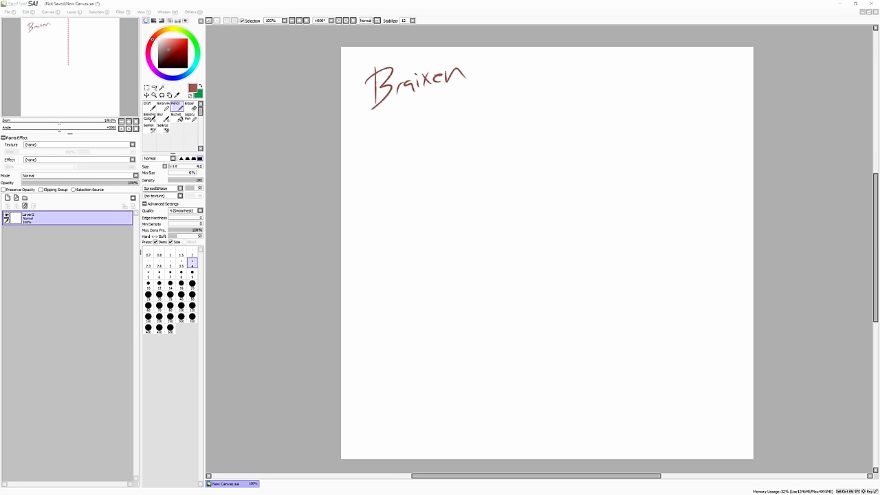
pyautogui.click(488, 18)
pyautogui.hotkey('ctrl', 'v')
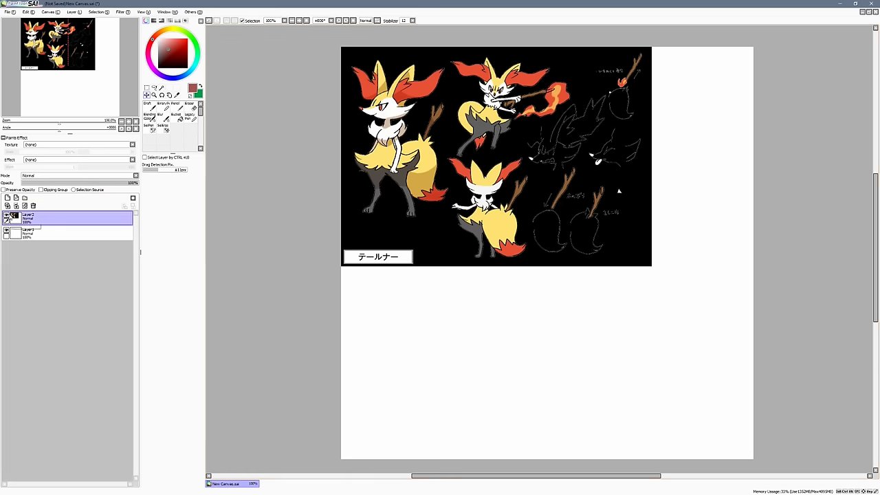
# Delete the pasted reference layer and clear the handwritten title from the canvas.
pyautogui.click(33, 206)
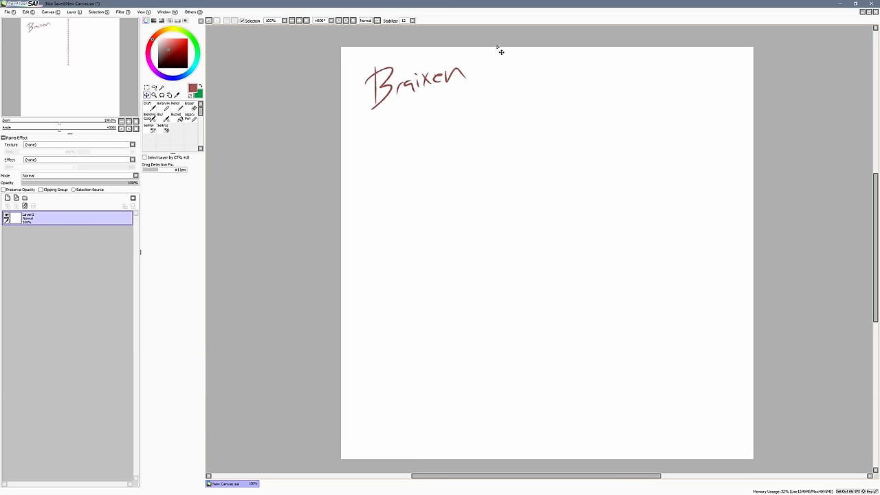
pyautogui.press('Delete')
pyautogui.press('n')
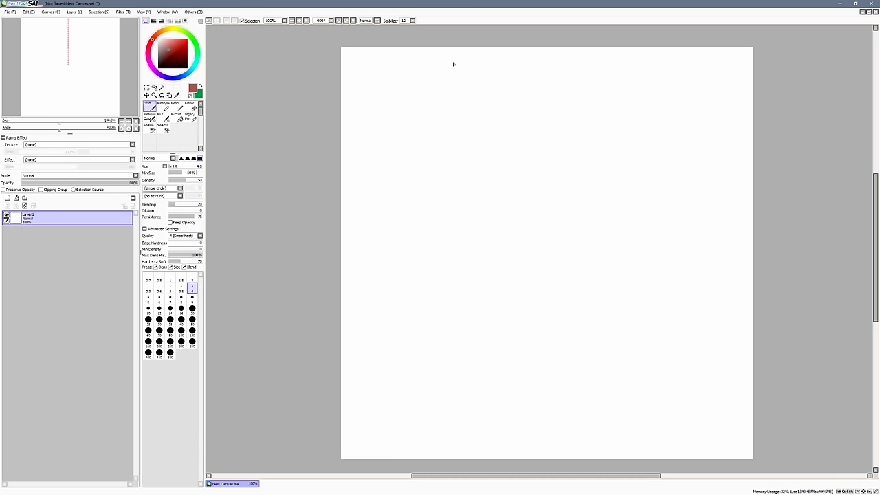
pyautogui.moveTo(491, 167); pyautogui.dragTo(617, 185)
pyautogui.moveTo(536, 344); pyautogui.dragTo(536, 335)
pyautogui.hotkey('ctrl', 'z')
pyautogui.press('space')
pyautogui.moveTo(689, 304); pyautogui.dragTo(666, 301)
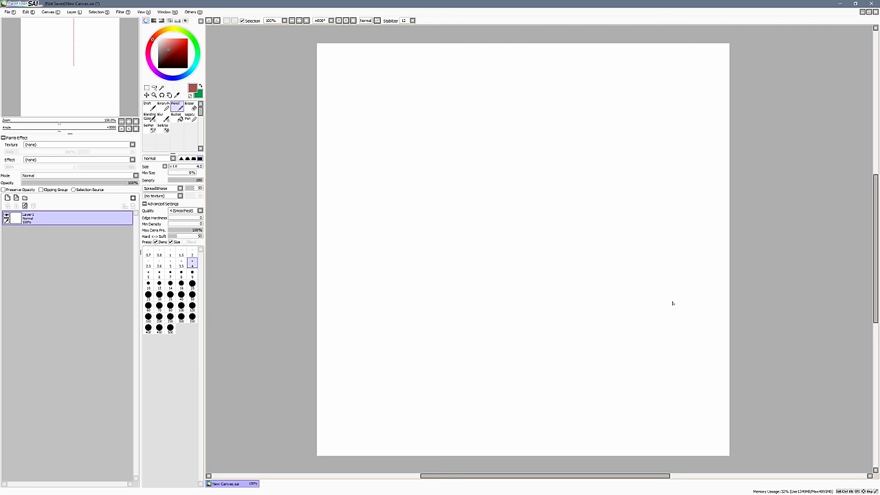
pyautogui.moveTo(668, 231); pyautogui.dragTo(636, 260)
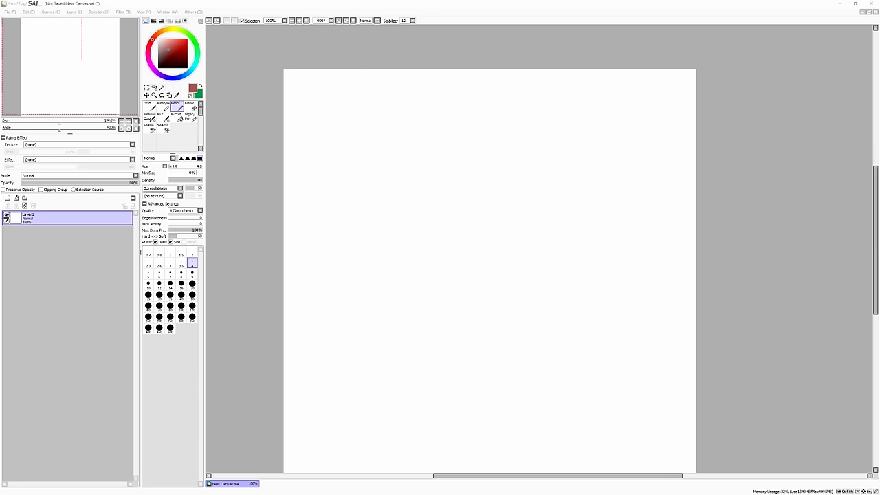
pyautogui.click(545, 14)
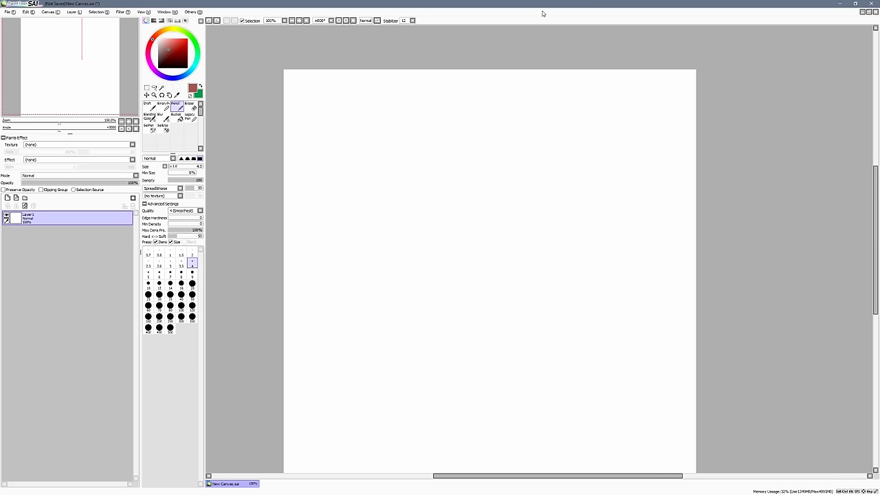
pyautogui.press('space')
pyautogui.moveTo(612, 279); pyautogui.dragTo(653, 251)
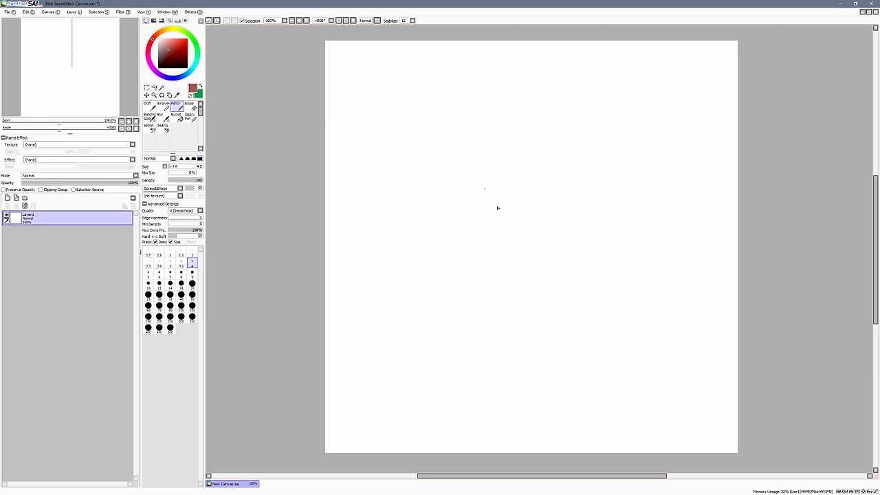
# Sketch Braixen's two eyes with pupils, the small nose and the mouth line near the middle of the canvas.
pyautogui.moveTo(487, 190)
pyautogui.mouseDown()
pyautogui.moveTo(506, 218)
pyautogui.moveTo(515, 190)
pyautogui.moveTo(533, 205)
pyautogui.moveTo(514, 211)
pyautogui.moveTo(512, 200)
pyautogui.moveTo(515, 211)
pyautogui.moveTo(603, 191)
pyautogui.moveTo(592, 217)
pyautogui.moveTo(559, 217)
pyautogui.moveTo(563, 227)
pyautogui.mouseUp()
pyautogui.hotkey('ctrl', 'z')
pyautogui.moveTo(590, 217)
pyautogui.mouseDown()
pyautogui.moveTo(571, 229)
pyautogui.moveTo(583, 232)
pyautogui.mouseUp()
pyautogui.moveTo(581, 232); pyautogui.dragTo(523, 245)
pyautogui.moveTo(532, 249)
pyautogui.mouseDown()
pyautogui.moveTo(569, 240)
pyautogui.moveTo(556, 251)
pyautogui.moveTo(573, 253)
pyautogui.mouseUp()
# Sketch the curved top of the head and two tall pointed ears above the face.
pyautogui.moveTo(521, 138); pyautogui.dragTo(607, 177)
pyautogui.moveTo(459, 60); pyautogui.dragTo(517, 132)
pyautogui.moveTo(441, 41)
pyautogui.mouseDown()
pyautogui.moveTo(479, 180)
pyautogui.moveTo(454, 160)
pyautogui.mouseUp()
pyautogui.moveTo(558, 138)
pyautogui.mouseDown()
pyautogui.moveTo(591, 115)
pyautogui.moveTo(691, 78)
pyautogui.mouseUp()
pyautogui.moveTo(646, 95); pyautogui.dragTo(609, 186)
# Sketch the pointed cheek fur and jaw curves on both sides of the face.
pyautogui.moveTo(481, 183)
pyautogui.mouseDown()
pyautogui.moveTo(427, 197)
pyautogui.moveTo(468, 193)
pyautogui.moveTo(432, 175)
pyautogui.moveTo(439, 218)
pyautogui.mouseUp()
pyautogui.moveTo(411, 195)
pyautogui.mouseDown()
pyautogui.moveTo(446, 239)
pyautogui.moveTo(484, 262)
pyautogui.mouseUp()
pyautogui.moveTo(612, 208); pyautogui.dragTo(653, 205)
pyautogui.moveTo(624, 223)
pyautogui.mouseDown()
pyautogui.moveTo(639, 213)
pyautogui.moveTo(607, 242)
pyautogui.mouseUp()
pyautogui.moveTo(631, 239); pyautogui.dragTo(565, 269)
# Sketch the neck, the spiky chest ruff and both shoulder lines below the head, plus a short curve beside the left ear.
pyautogui.moveTo(453, 233)
pyautogui.mouseDown()
pyautogui.moveTo(515, 266)
pyautogui.moveTo(545, 306)
pyautogui.mouseUp()
pyautogui.moveTo(519, 275); pyautogui.dragTo(517, 294)
pyautogui.moveTo(534, 290); pyautogui.dragTo(576, 277)
pyautogui.moveTo(576, 276); pyautogui.dragTo(560, 320)
pyautogui.moveTo(517, 292)
pyautogui.mouseDown()
pyautogui.moveTo(435, 251)
pyautogui.moveTo(474, 302)
pyautogui.mouseUp()
pyautogui.moveTo(558, 302); pyautogui.dragTo(595, 295)
pyautogui.moveTo(630, 281)
pyautogui.mouseDown()
pyautogui.moveTo(566, 319)
pyautogui.moveTo(584, 317)
pyautogui.mouseUp()
pyautogui.moveTo(474, 315); pyautogui.dragTo(424, 327)
pyautogui.moveTo(586, 324); pyautogui.dragTo(626, 342)
pyautogui.moveTo(446, 98); pyautogui.dragTo(414, 112)
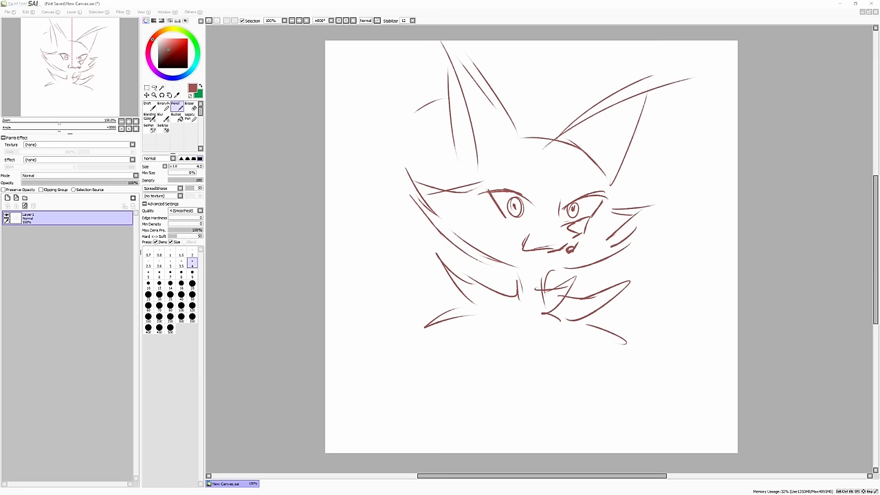
pyautogui.click(708, 245)
pyautogui.moveTo(711, 250); pyautogui.dragTo(690, 325)
pyautogui.hotkey('ctrl', 'z')
pyautogui.press('Right')
pyautogui.moveTo(711, 106)
pyautogui.mouseDown()
pyautogui.moveTo(657, 167)
pyautogui.moveTo(653, 230)
pyautogui.mouseUp()
pyautogui.hotkey('ctrl', 'z')
pyautogui.moveTo(692, 106); pyautogui.dragTo(671, 129)
pyautogui.moveTo(653, 183); pyautogui.dragTo(656, 206)
pyautogui.hotkey('ctrl', 'z')
pyautogui.moveTo(696, 257); pyautogui.dragTo(706, 241)
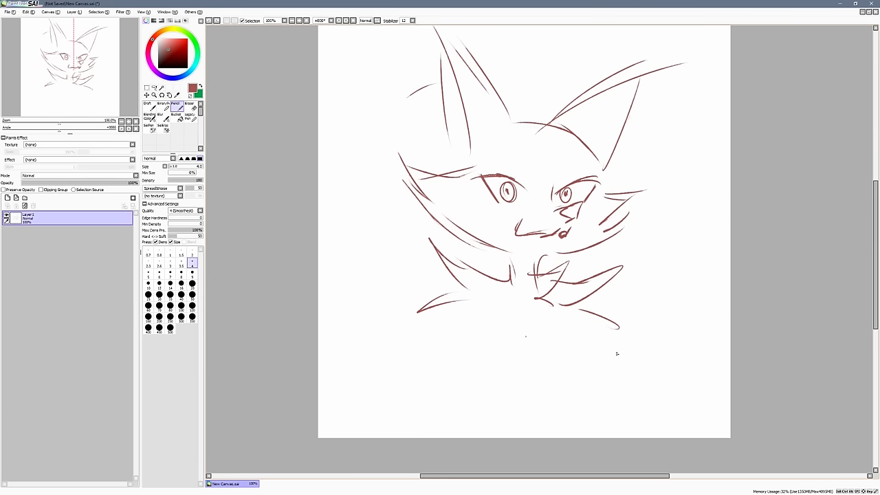
pyautogui.hscroll(1, 738, 356)
pyautogui.scroll(-1, 502, 329)
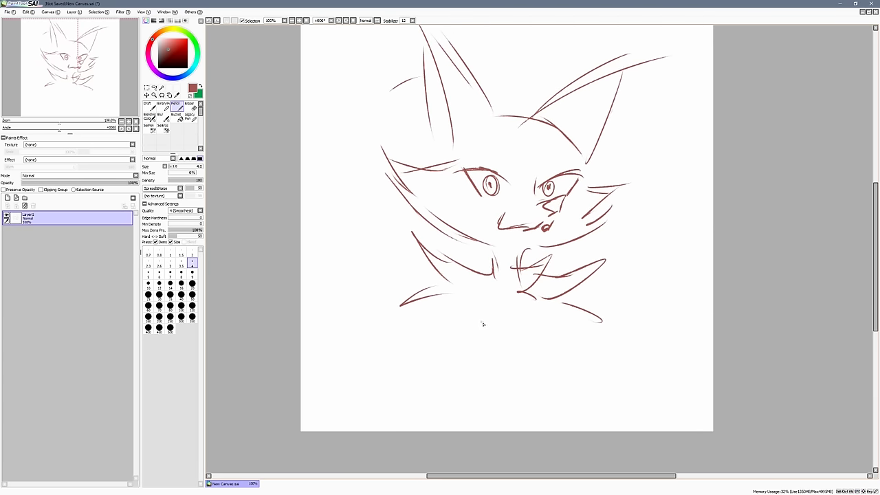
pyautogui.moveTo(494, 328); pyautogui.dragTo(531, 371)
pyautogui.moveTo(460, 364)
pyautogui.mouseDown()
pyautogui.moveTo(492, 373)
pyautogui.moveTo(459, 362)
pyautogui.moveTo(472, 386)
pyautogui.mouseUp()
pyautogui.hotkey('ctrl', 'z')
pyautogui.hotkey('ctrl', 'z')
pyautogui.scroll(-1, 687, 369)
pyautogui.hotkey('ctrl', 'z')
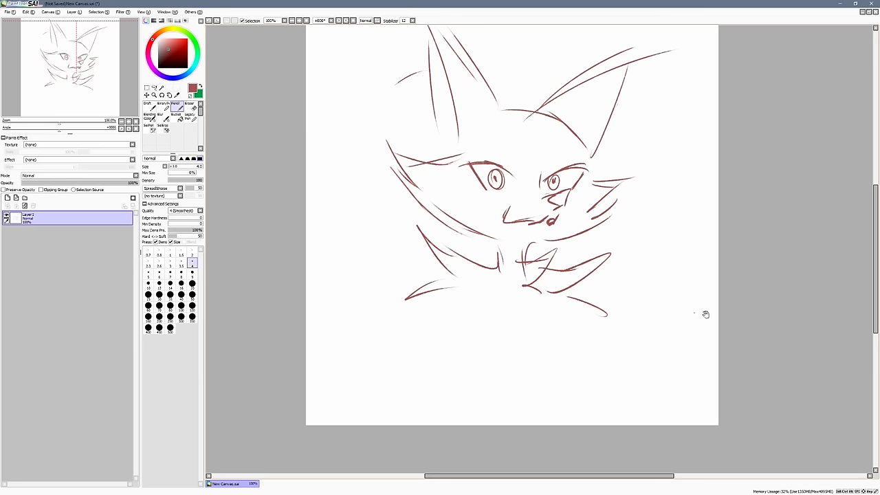
pyautogui.moveTo(707, 316); pyautogui.dragTo(720, 332)
pyautogui.moveTo(467, 367)
pyautogui.mouseDown()
pyautogui.moveTo(518, 337)
pyautogui.moveTo(477, 377)
pyautogui.moveTo(523, 337)
pyautogui.moveTo(520, 369)
pyautogui.mouseUp()
pyautogui.hotkey('ctrl', 'z')
pyautogui.hotkey('ctrl', 'z')
pyautogui.hotkey('ctrl', 'z')
pyautogui.moveTo(645, 366); pyautogui.dragTo(638, 374)
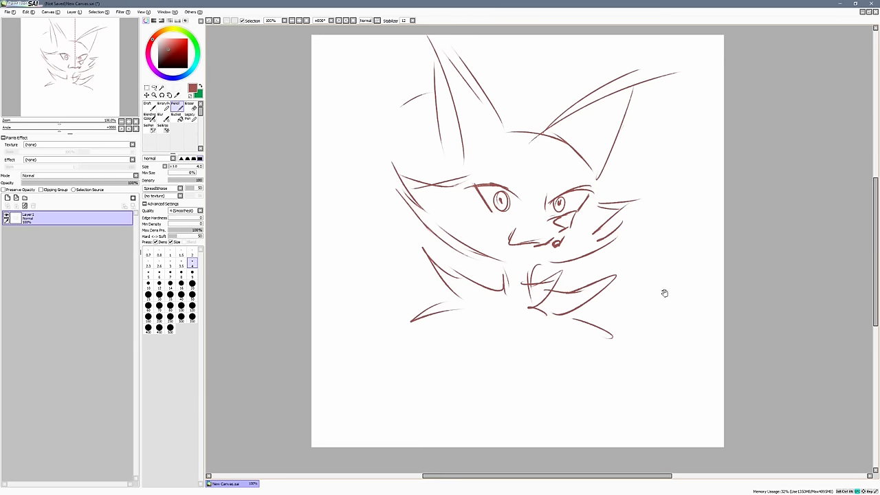
pyautogui.moveTo(665, 295); pyautogui.dragTo(668, 303)
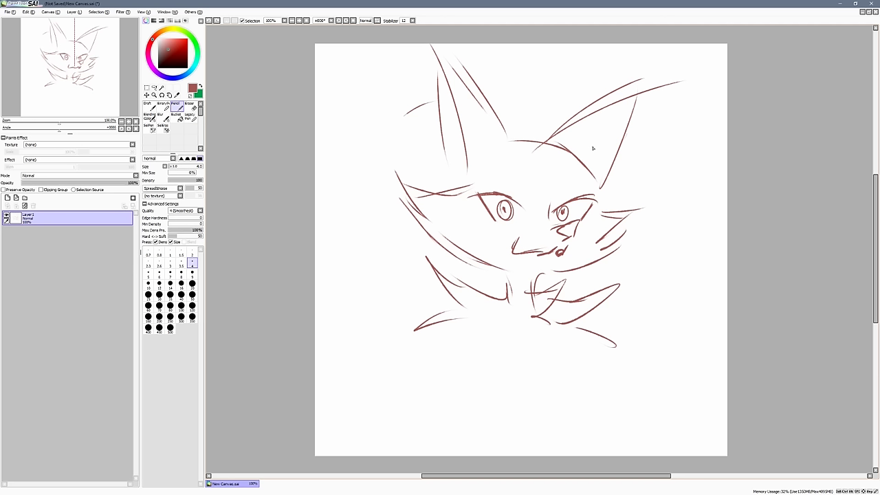
pyautogui.press('space')
pyautogui.moveTo(634, 138); pyautogui.dragTo(645, 139)
pyautogui.moveTo(661, 142); pyautogui.dragTo(642, 262)
pyautogui.hotkey('ctrl', 'z')
pyautogui.press('space')
pyautogui.moveTo(731, 268); pyautogui.dragTo(731, 287)
pyautogui.press('space')
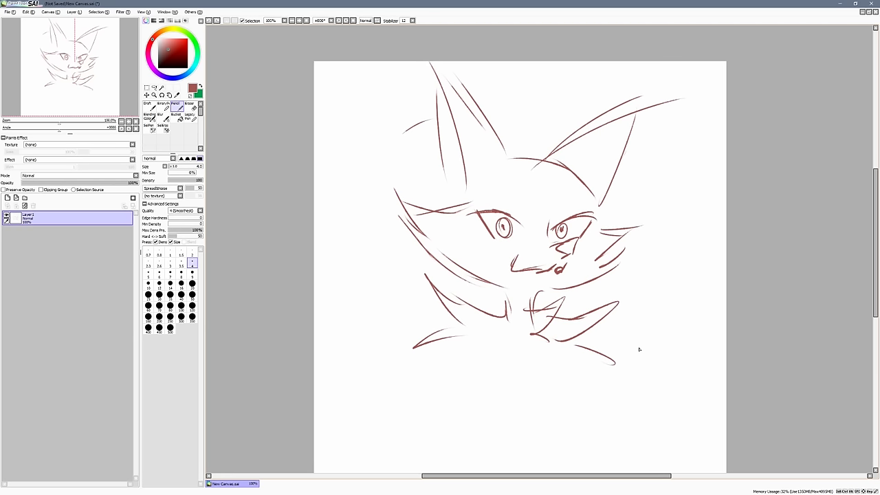
pyautogui.press('space')
pyautogui.moveTo(740, 340); pyautogui.dragTo(744, 328)
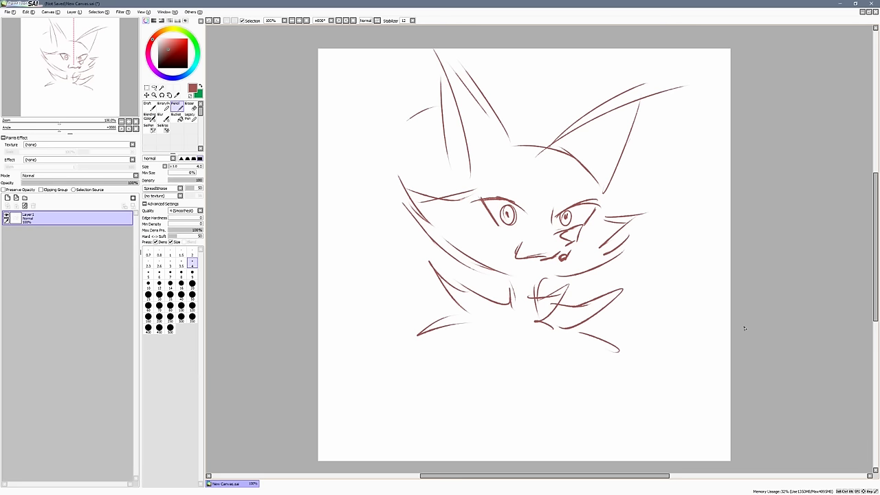
pyautogui.press('space')
pyautogui.moveTo(713, 263); pyautogui.dragTo(715, 262)
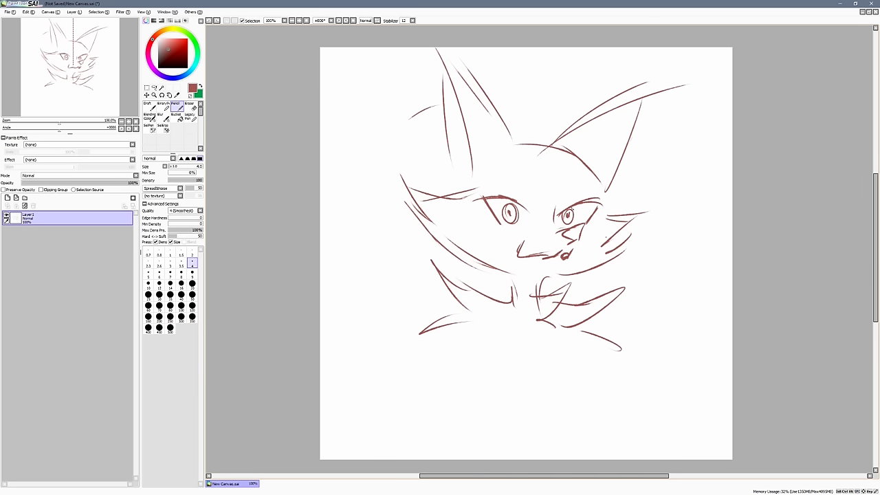
pyautogui.hscroll(-1, 711, 270)
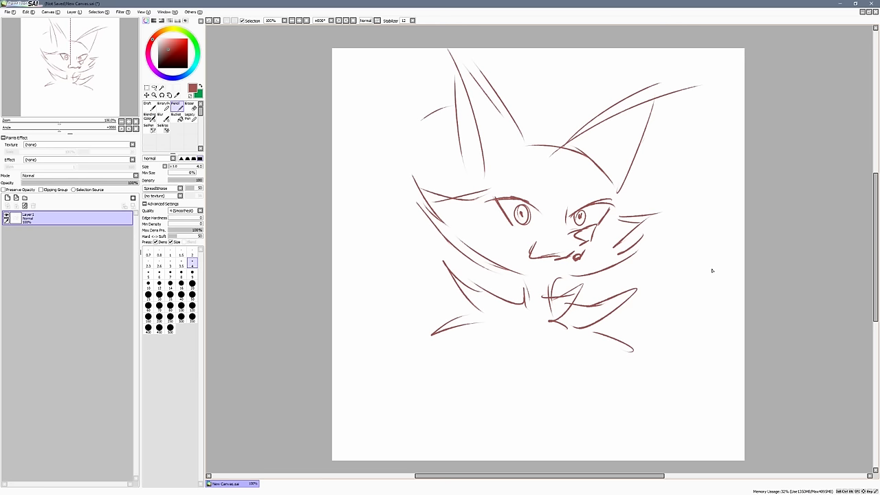
pyautogui.press('space')
pyautogui.moveTo(693, 307); pyautogui.dragTo(679, 318)
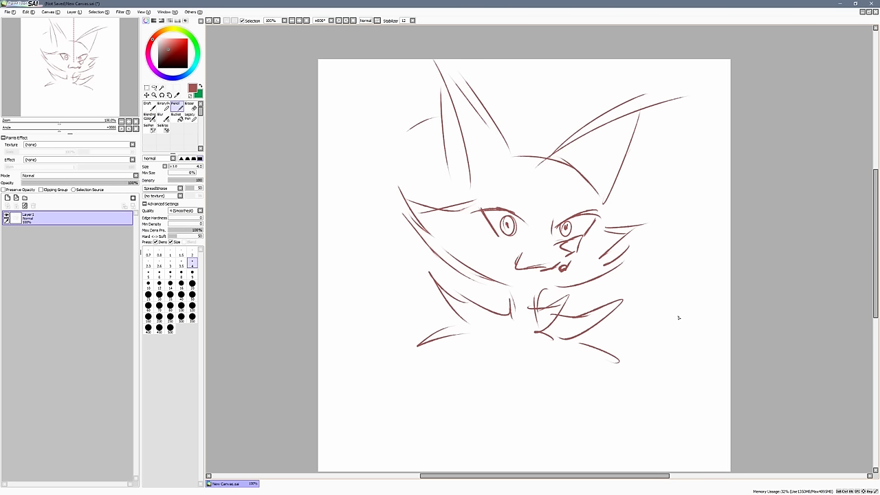
pyautogui.scroll(-1, 693, 273)
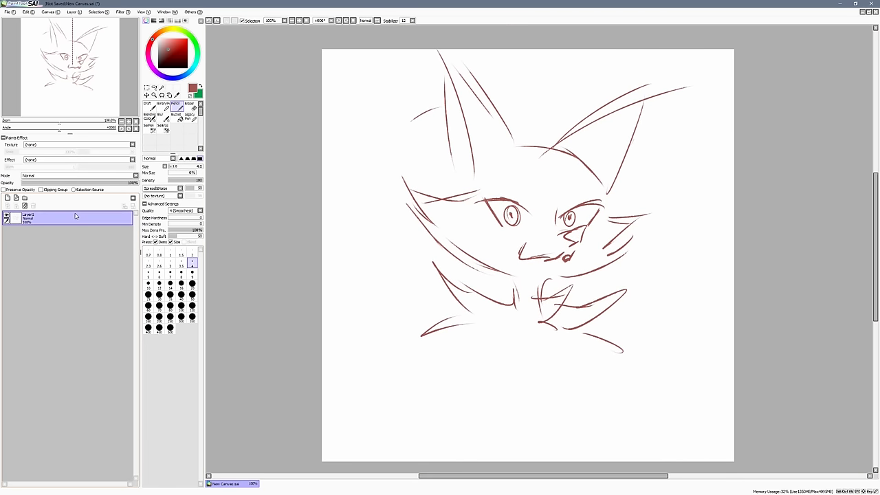
# Move the whole head sketch left and slightly down on the canvas, and return to the Pencil tool.
pyautogui.press('ctrl')
pyautogui.click(146, 88)
pyautogui.click(146, 95)
pyautogui.moveTo(563, 245); pyautogui.dragTo(505, 266)
pyautogui.moveTo(812, 323); pyautogui.dragTo(801, 314)
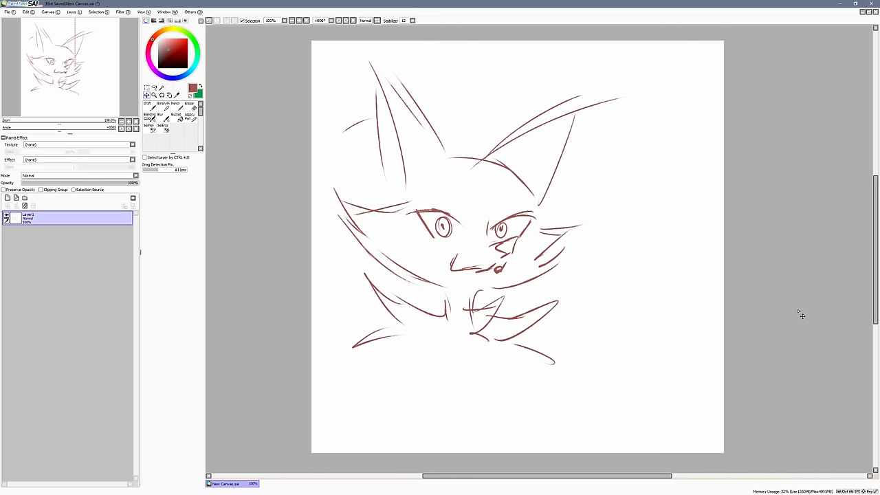
pyautogui.press('n')
pyautogui.moveTo(734, 273); pyautogui.dragTo(749, 275)
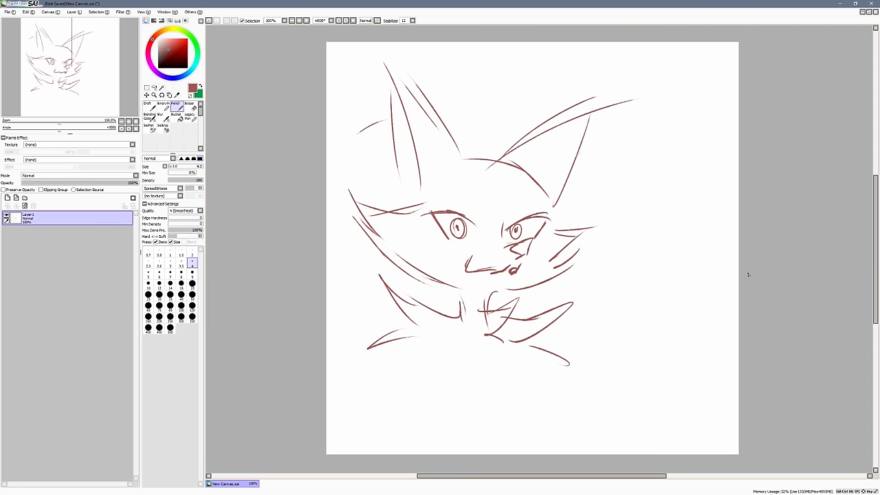
# Add a new layer above the head sketch, make it active, and toggle the sketch layer's visibility off and on.
pyautogui.click(7, 198)
pyautogui.click(47, 229)
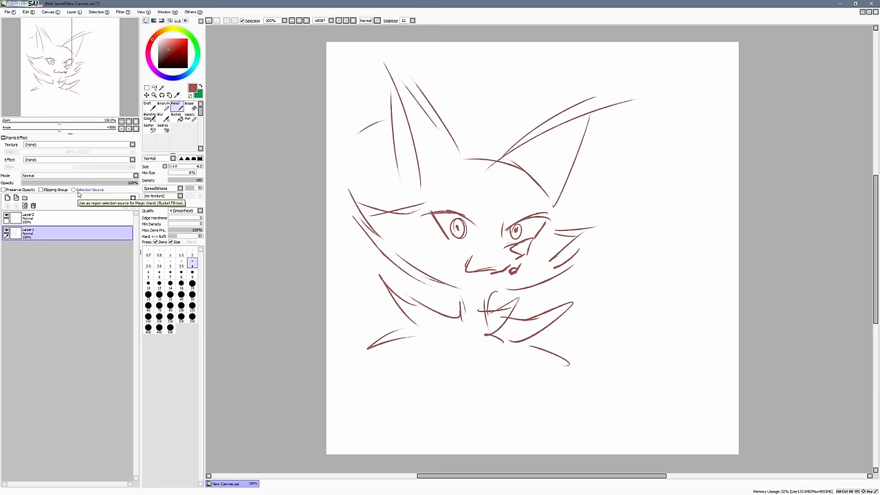
pyautogui.click(43, 217)
pyautogui.click(7, 231)
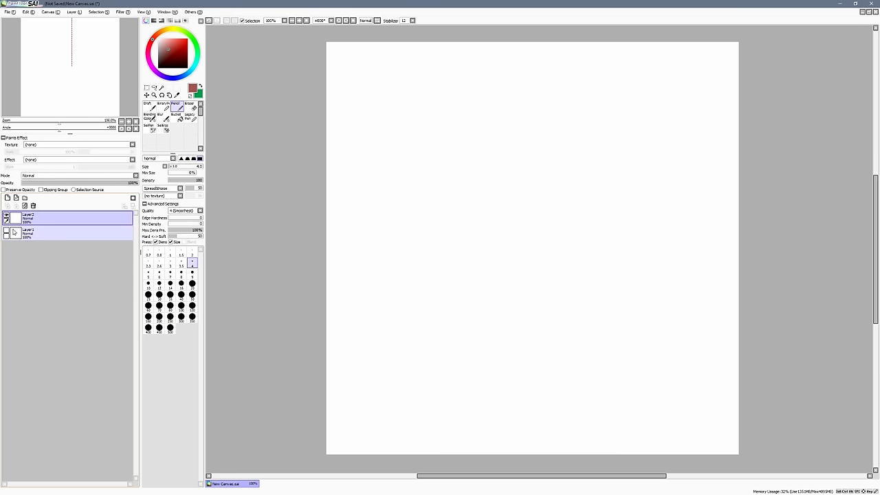
pyautogui.click(7, 232)
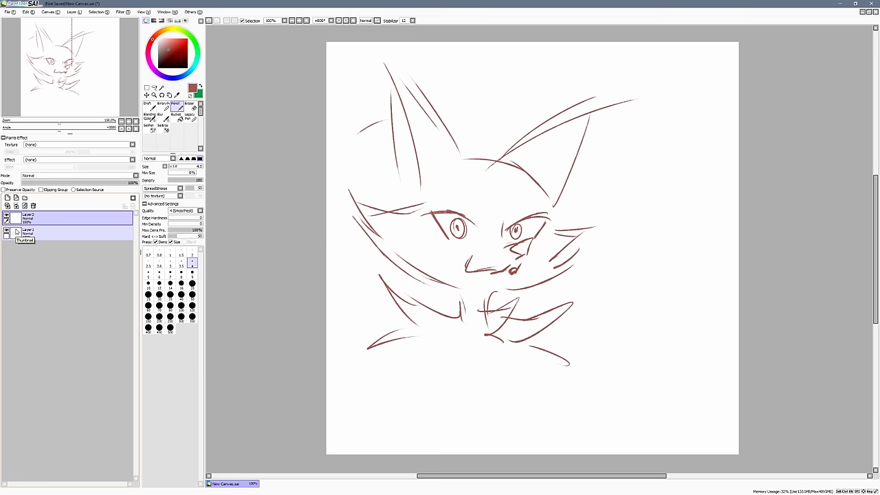
# Hide the head sketch on Layer1 and make the empty Layer2 active for drawing.
pyautogui.moveTo(684, 261); pyautogui.dragTo(690, 268)
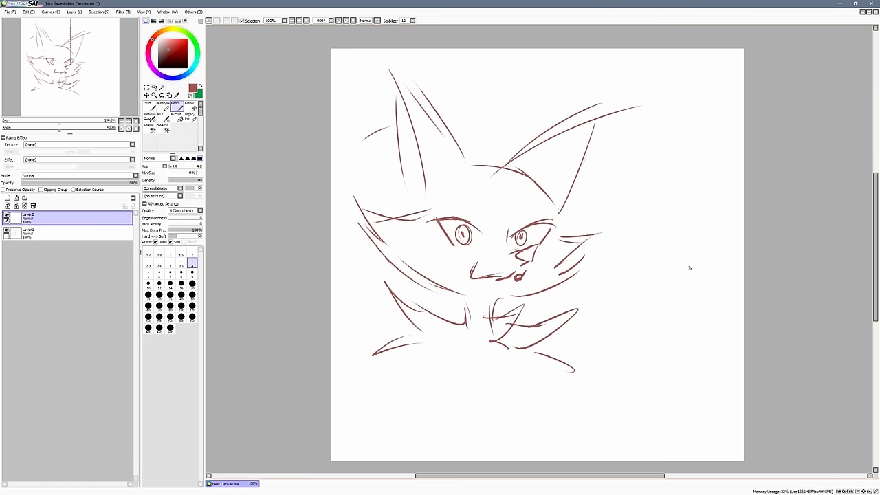
pyautogui.moveTo(610, 290); pyautogui.dragTo(621, 289)
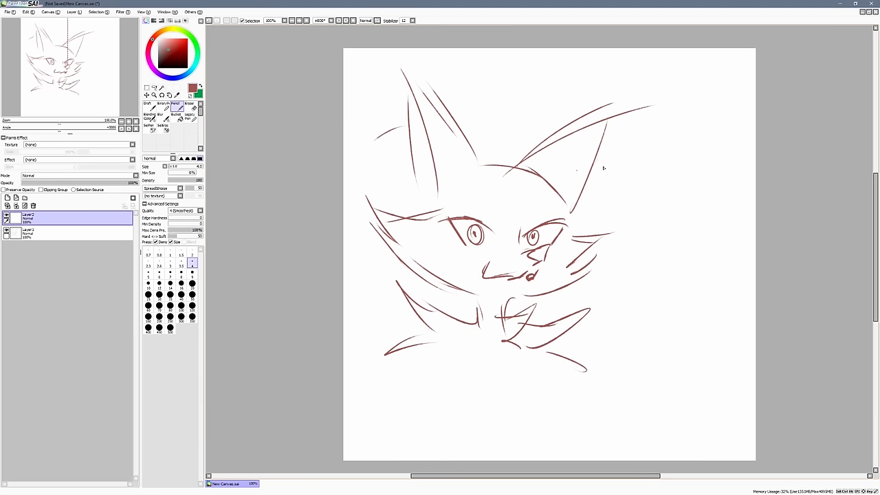
pyautogui.press('space')
pyautogui.moveTo(639, 319); pyautogui.dragTo(637, 317)
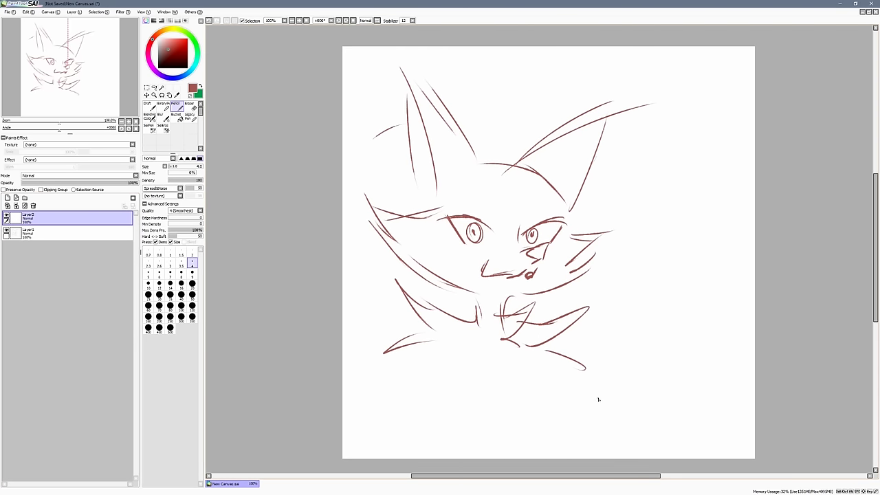
pyautogui.click(27, 232)
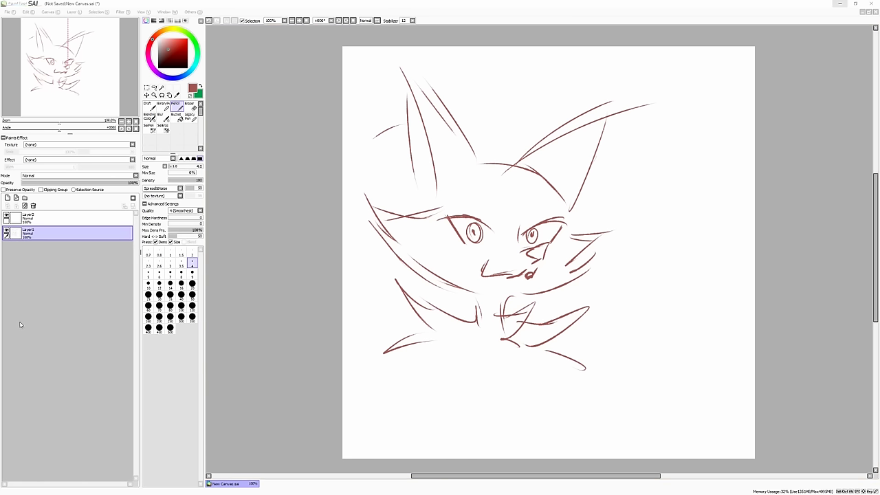
pyautogui.click(6, 232)
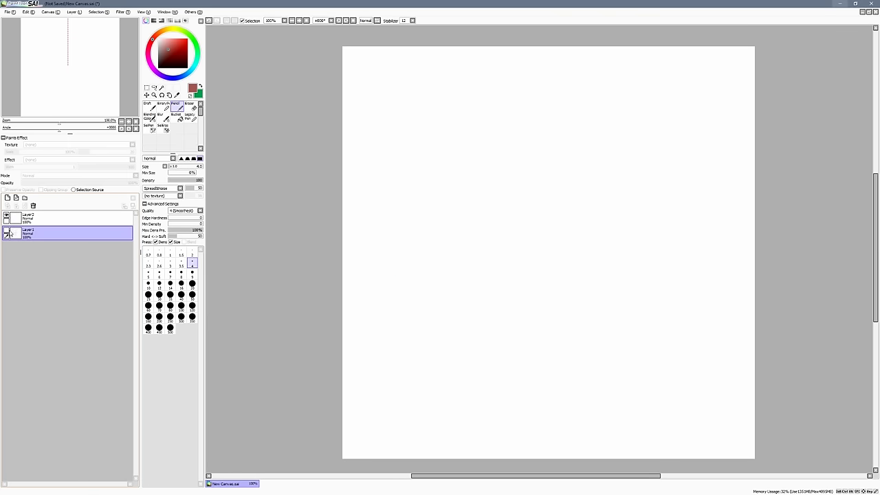
pyautogui.click(14, 219)
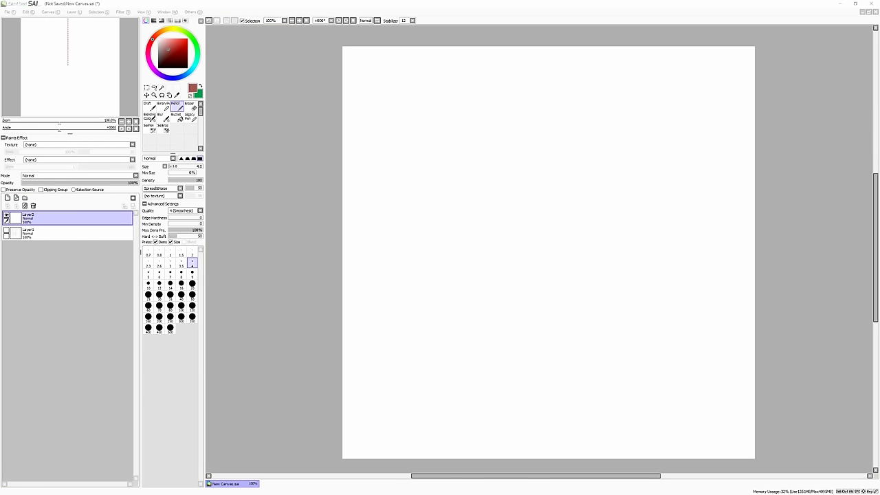
pyautogui.click(635, 306)
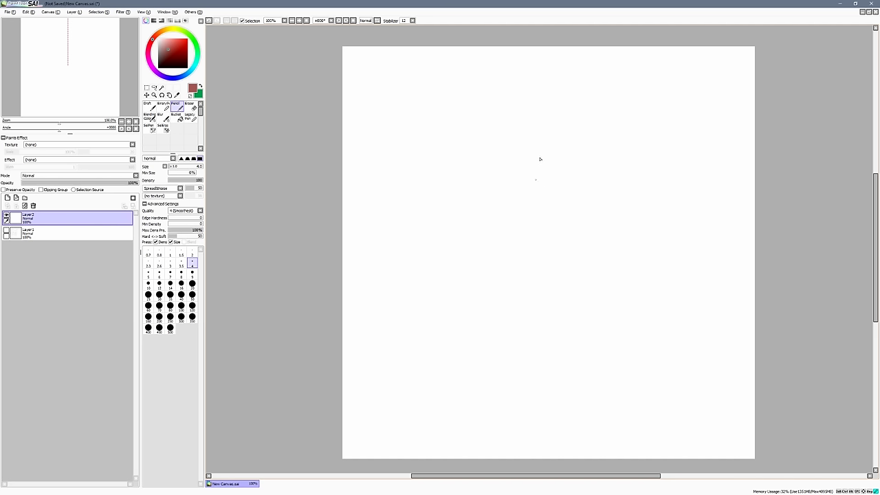
# Draw the slanted outlines of the left and right eyes on the empty layer.
pyautogui.moveTo(493, 204); pyautogui.dragTo(510, 228)
pyautogui.hotkey('ctrl', 'z')
pyautogui.moveTo(486, 202)
pyautogui.mouseDown()
pyautogui.moveTo(516, 228)
pyautogui.moveTo(539, 205)
pyautogui.moveTo(550, 210)
pyautogui.mouseUp()
pyautogui.hotkey('ctrl', 'z')
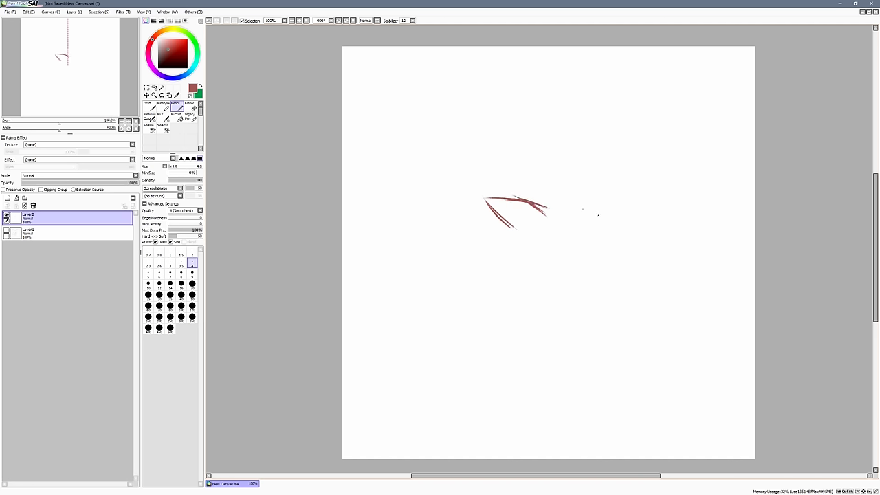
pyautogui.moveTo(620, 202)
pyautogui.mouseDown()
pyautogui.moveTo(590, 219)
pyautogui.moveTo(640, 203)
pyautogui.mouseUp()
pyautogui.moveTo(638, 205); pyautogui.dragTo(607, 233)
# Draw the iris curves and narrow vertical pupils inside both eyes, and refine the left eye's inner corner.
pyautogui.moveTo(495, 209)
pyautogui.mouseDown()
pyautogui.moveTo(530, 229)
pyautogui.moveTo(501, 216)
pyautogui.moveTo(518, 213)
pyautogui.moveTo(501, 218)
pyautogui.moveTo(518, 209)
pyautogui.moveTo(509, 205)
pyautogui.moveTo(514, 197)
pyautogui.moveTo(516, 223)
pyautogui.mouseUp()
pyautogui.click(506, 215)
pyautogui.moveTo(596, 219); pyautogui.dragTo(610, 227)
pyautogui.moveTo(609, 207); pyautogui.dragTo(604, 226)
pyautogui.moveTo(511, 205); pyautogui.dragTo(511, 212)
pyautogui.moveTo(601, 215); pyautogui.dragTo(602, 226)
pyautogui.moveTo(547, 203); pyautogui.dragTo(528, 223)
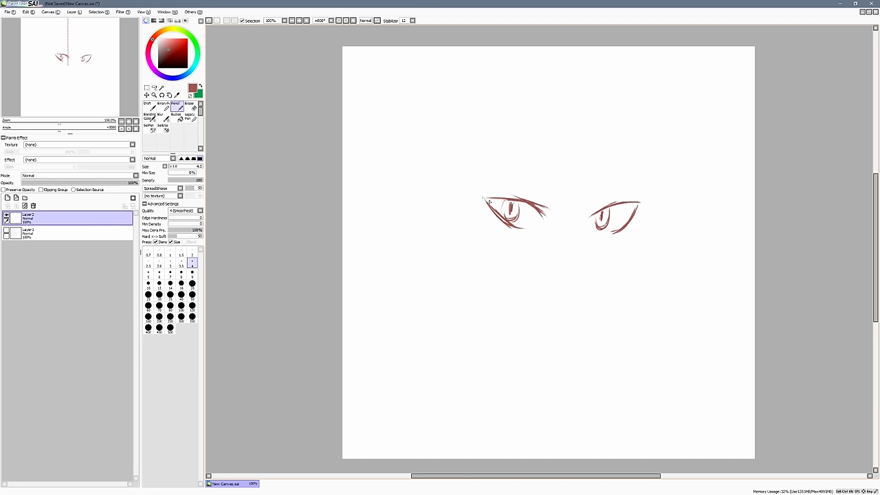
# Reinforce the upper eyelid lines and add a short vertical guide line above and between the eyes.
pyautogui.moveTo(483, 198); pyautogui.dragTo(521, 204)
pyautogui.moveTo(610, 206)
pyautogui.mouseDown()
pyautogui.moveTo(643, 213)
pyautogui.moveTo(619, 202)
pyautogui.mouseUp()
pyautogui.hotkey('ctrl', 'z')
pyautogui.moveTo(512, 196); pyautogui.dragTo(544, 200)
pyautogui.moveTo(569, 172); pyautogui.dragTo(570, 200)
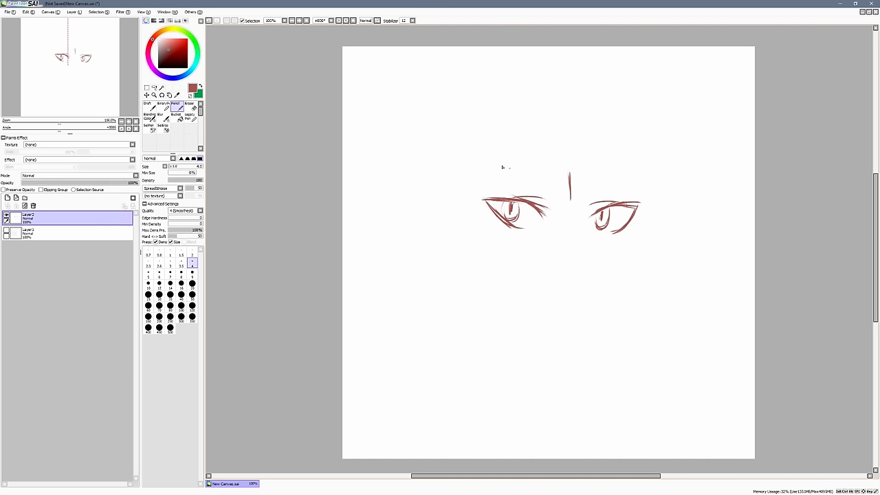
# Draw the rounded crown of the head as overlapping arcs above the eyes.
pyautogui.moveTo(490, 146)
pyautogui.mouseDown()
pyautogui.moveTo(517, 125)
pyautogui.moveTo(582, 118)
pyautogui.mouseUp()
pyautogui.moveTo(508, 134)
pyautogui.mouseDown()
pyautogui.moveTo(622, 125)
pyautogui.moveTo(651, 146)
pyautogui.mouseUp()
pyautogui.moveTo(566, 120); pyautogui.dragTo(649, 163)
pyautogui.moveTo(602, 130); pyautogui.dragTo(634, 159)
pyautogui.moveTo(487, 162); pyautogui.dragTo(503, 143)
# Draw the pointed cheek contours on both sides of the face and sketch the mouth line below the nose.
pyautogui.moveTo(474, 202)
pyautogui.mouseDown()
pyautogui.moveTo(409, 192)
pyautogui.moveTo(465, 248)
pyautogui.moveTo(500, 269)
pyautogui.mouseUp()
pyautogui.moveTo(653, 207); pyautogui.dragTo(701, 194)
pyautogui.moveTo(699, 195); pyautogui.dragTo(651, 237)
pyautogui.moveTo(651, 236)
pyautogui.mouseDown()
pyautogui.moveTo(608, 266)
pyautogui.moveTo(587, 239)
pyautogui.moveTo(598, 227)
pyautogui.moveTo(592, 248)
pyautogui.moveTo(598, 240)
pyautogui.moveTo(585, 242)
pyautogui.moveTo(578, 226)
pyautogui.moveTo(595, 223)
pyautogui.moveTo(584, 265)
pyautogui.moveTo(596, 258)
pyautogui.mouseUp()
pyautogui.hotkey('ctrl', 'z')
pyautogui.moveTo(535, 253)
pyautogui.mouseDown()
pyautogui.moveTo(575, 270)
pyautogui.moveTo(596, 263)
pyautogui.mouseUp()
# Draw two tall pointed ears rising from the crown to the upper canvas edge.
pyautogui.moveTo(514, 96)
pyautogui.mouseDown()
pyautogui.moveTo(493, 66)
pyautogui.moveTo(528, 109)
pyautogui.mouseUp()
pyautogui.moveTo(453, 57); pyautogui.dragTo(466, 76)
pyautogui.moveTo(464, 46); pyautogui.dragTo(479, 171)
pyautogui.moveTo(573, 105)
pyautogui.mouseDown()
pyautogui.moveTo(568, 116)
pyautogui.moveTo(641, 47)
pyautogui.mouseUp()
pyautogui.moveTo(642, 47); pyautogui.dragTo(622, 127)
pyautogui.moveTo(657, 76); pyautogui.dragTo(651, 143)
# Sketch the chin, the neck and the jagged collar of fur spreading out on both sides beneath the head.
pyautogui.moveTo(621, 263); pyautogui.dragTo(588, 280)
pyautogui.moveTo(500, 267); pyautogui.dragTo(535, 281)
pyautogui.moveTo(576, 289); pyautogui.dragTo(575, 318)
pyautogui.moveTo(532, 284)
pyautogui.mouseDown()
pyautogui.moveTo(558, 323)
pyautogui.moveTo(550, 323)
pyautogui.mouseUp()
pyautogui.moveTo(561, 323)
pyautogui.mouseDown()
pyautogui.moveTo(579, 320)
pyautogui.moveTo(581, 340)
pyautogui.mouseUp()
pyautogui.moveTo(579, 339); pyautogui.dragTo(605, 352)
pyautogui.moveTo(539, 303); pyautogui.dragTo(497, 316)
pyautogui.moveTo(431, 289); pyautogui.dragTo(510, 317)
pyautogui.moveTo(460, 328); pyautogui.dragTo(451, 362)
pyautogui.moveTo(602, 320); pyautogui.dragTo(643, 312)
pyautogui.moveTo(603, 310)
pyautogui.mouseDown()
pyautogui.moveTo(688, 289)
pyautogui.moveTo(654, 370)
pyautogui.mouseUp()
# Draw slanted brows above both eyes and add curved fur tufts outside the ears.
pyautogui.moveTo(493, 179); pyautogui.dragTo(541, 202)
pyautogui.moveTo(595, 206); pyautogui.dragTo(628, 173)
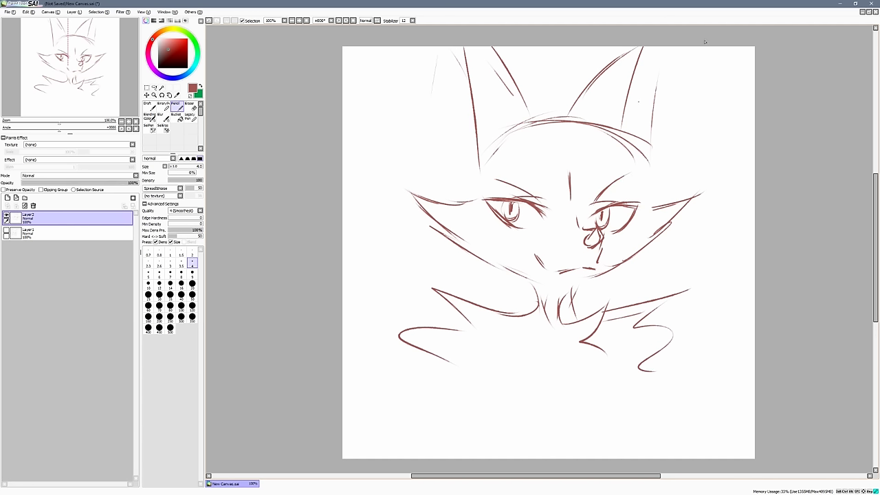
pyautogui.moveTo(700, 48); pyautogui.dragTo(639, 101)
pyautogui.moveTo(691, 84); pyautogui.dragTo(665, 125)
pyautogui.moveTo(743, 195); pyautogui.dragTo(696, 123)
pyautogui.moveTo(414, 90); pyautogui.dragTo(432, 104)
pyautogui.moveTo(401, 74); pyautogui.dragTo(415, 91)
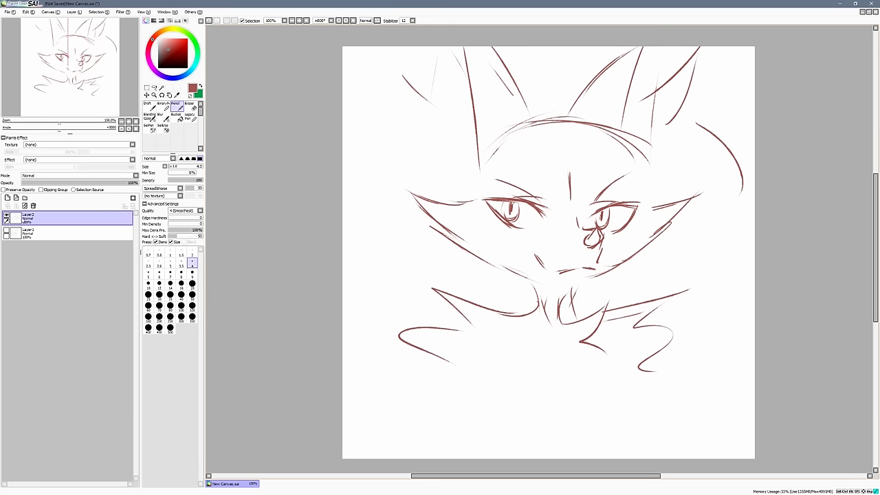
# Compare the sketches on Layer1 and Layer2, and move the Layer2 sketch lower and slightly left on the canvas.
pyautogui.click(6, 231)
pyautogui.click(6, 216)
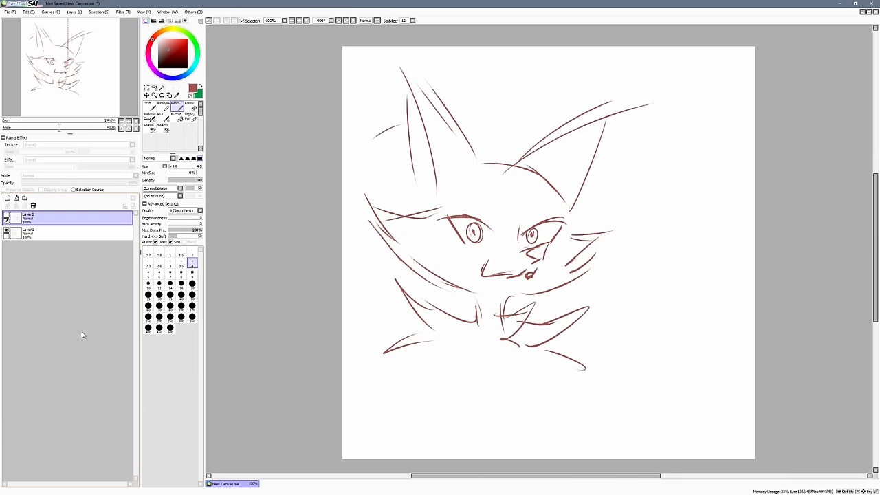
pyautogui.click(6, 216)
pyautogui.click(7, 231)
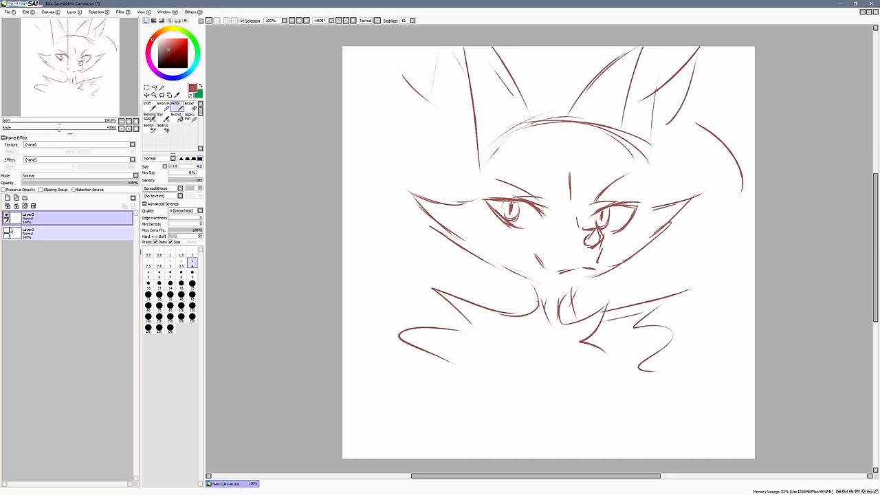
pyautogui.keyDown('ctrl'); pyautogui.moveTo(655, 228); pyautogui.dragTo(628, 270); pyautogui.keyUp('ctrl')
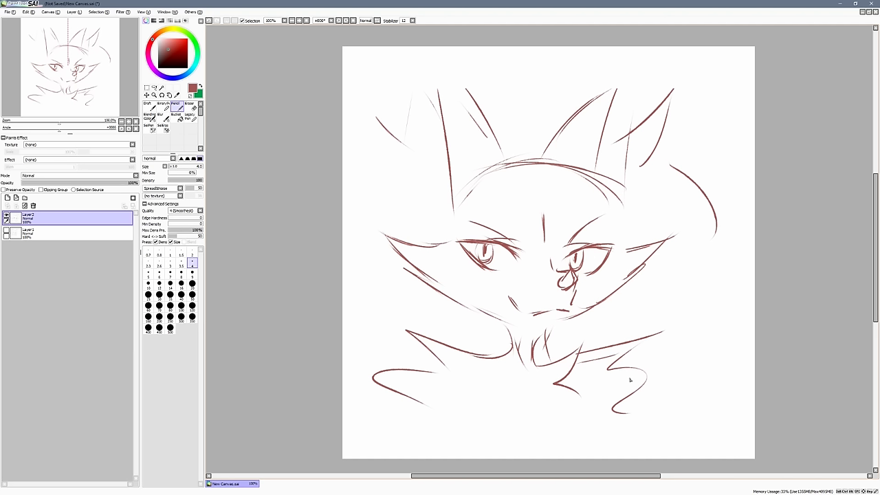
# Hide the sketches on Layer1 and Layer2 and add a new empty layer above them.
pyautogui.click(6, 217)
pyautogui.click(6, 232)
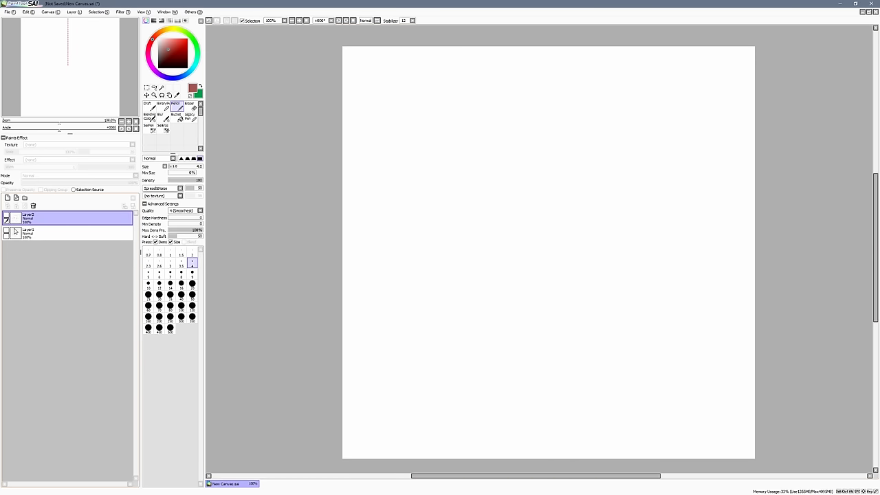
pyautogui.click(6, 232)
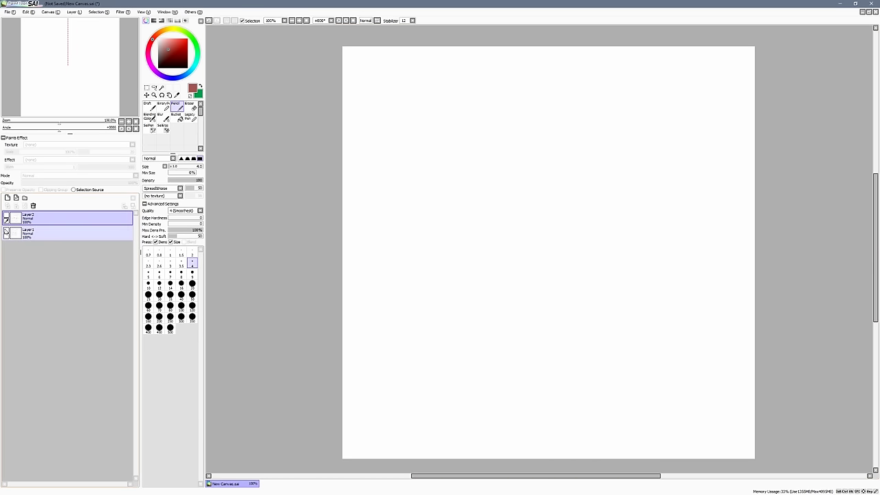
pyautogui.click(6, 217)
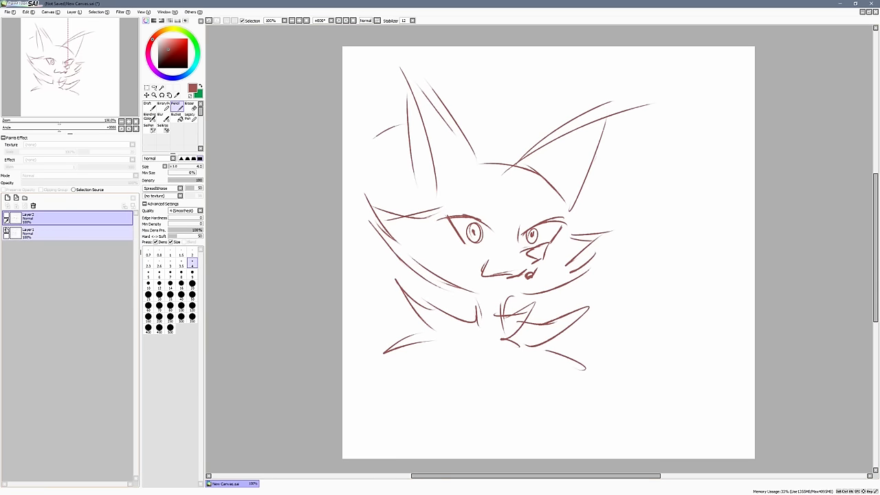
pyautogui.click(6, 217)
pyautogui.click(6, 232)
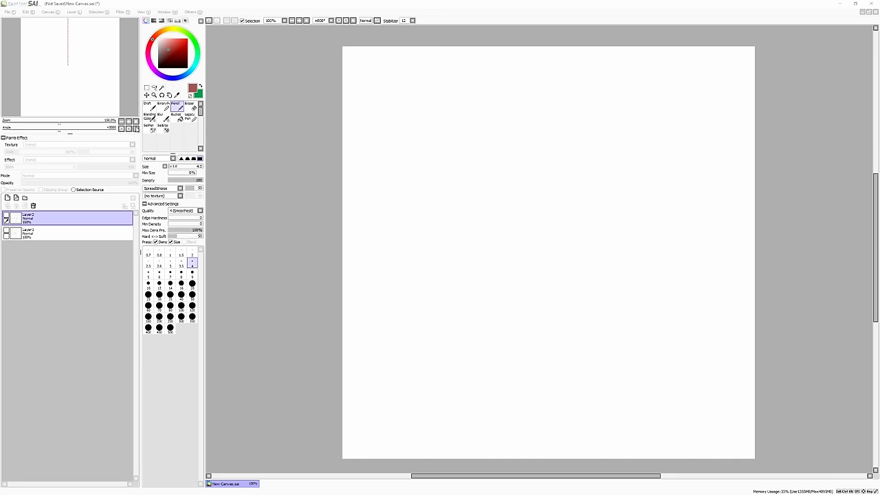
pyautogui.click(8, 197)
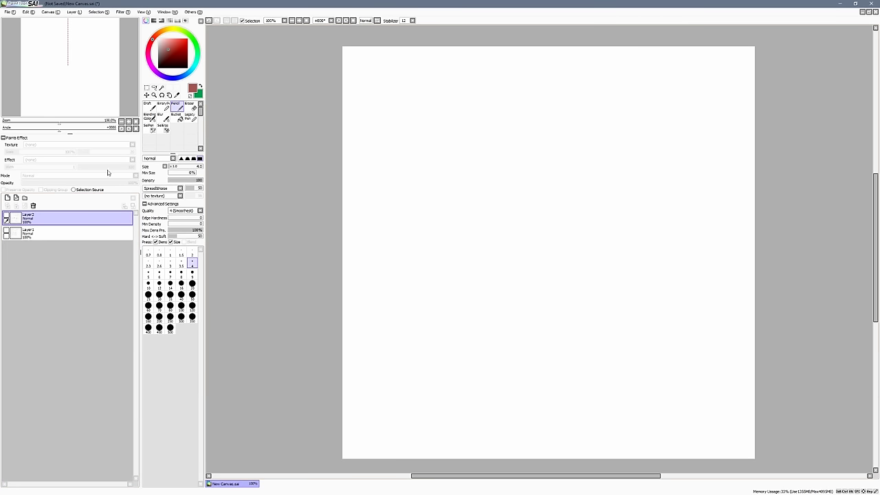
pyautogui.click(7, 197)
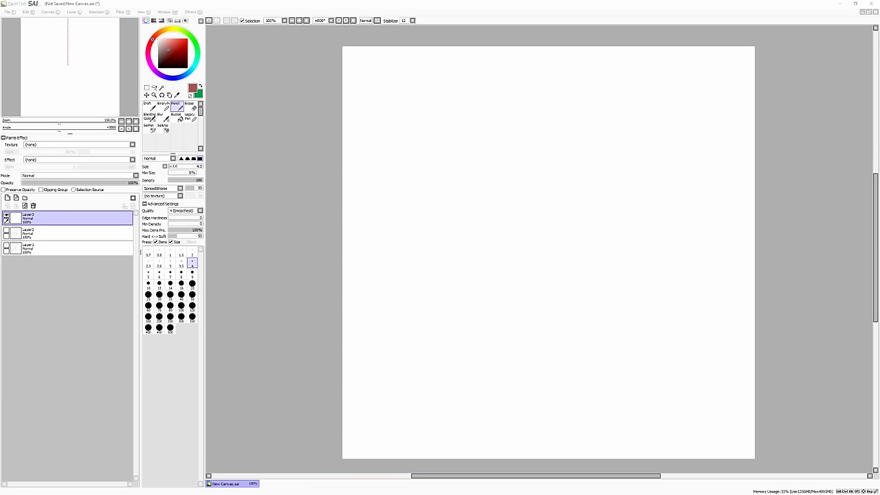
# Draw a large construction circle for the head near the upper middle of the canvas.
pyautogui.moveTo(585, 232); pyautogui.dragTo(581, 236)
pyautogui.moveTo(485, 191)
pyautogui.mouseDown()
pyautogui.moveTo(536, 155)
pyautogui.moveTo(599, 170)
pyautogui.mouseUp()
pyautogui.moveTo(477, 247)
pyautogui.mouseDown()
pyautogui.moveTo(528, 163)
pyautogui.moveTo(600, 173)
pyautogui.mouseUp()
pyautogui.moveTo(617, 219)
pyautogui.mouseDown()
pyautogui.moveTo(523, 298)
pyautogui.moveTo(511, 288)
pyautogui.mouseUp()
pyautogui.moveTo(487, 211); pyautogui.dragTo(592, 287)
pyautogui.moveTo(598, 172); pyautogui.dragTo(592, 283)
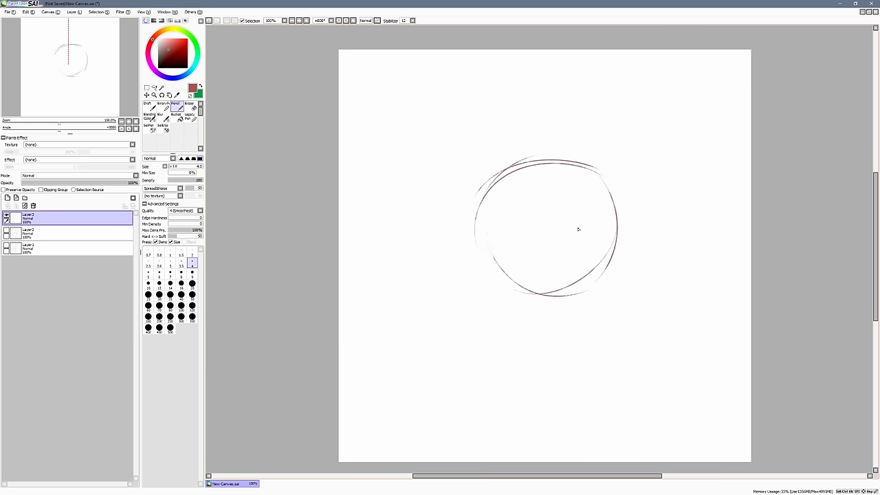
# Rough in the muzzle, eye lines and mouth inside the circle, and add pointed cheek fur on both sides.
pyautogui.moveTo(577, 224)
pyautogui.mouseDown()
pyautogui.moveTo(581, 241)
pyautogui.moveTo(596, 235)
pyautogui.moveTo(602, 244)
pyautogui.moveTo(594, 245)
pyautogui.mouseUp()
pyautogui.moveTo(595, 245); pyautogui.dragTo(601, 241)
pyautogui.moveTo(516, 211)
pyautogui.mouseDown()
pyautogui.moveTo(548, 217)
pyautogui.moveTo(532, 220)
pyautogui.mouseUp()
pyautogui.moveTo(606, 217); pyautogui.dragTo(593, 227)
pyautogui.moveTo(610, 229); pyautogui.dragTo(594, 236)
pyautogui.moveTo(541, 253)
pyautogui.mouseDown()
pyautogui.moveTo(558, 268)
pyautogui.moveTo(602, 264)
pyautogui.mouseUp()
pyautogui.moveTo(483, 217)
pyautogui.mouseDown()
pyautogui.moveTo(427, 213)
pyautogui.moveTo(460, 237)
pyautogui.mouseUp()
pyautogui.moveTo(427, 234); pyautogui.dragTo(461, 263)
pyautogui.moveTo(616, 226)
pyautogui.mouseDown()
pyautogui.moveTo(659, 221)
pyautogui.moveTo(579, 297)
pyautogui.mouseUp()
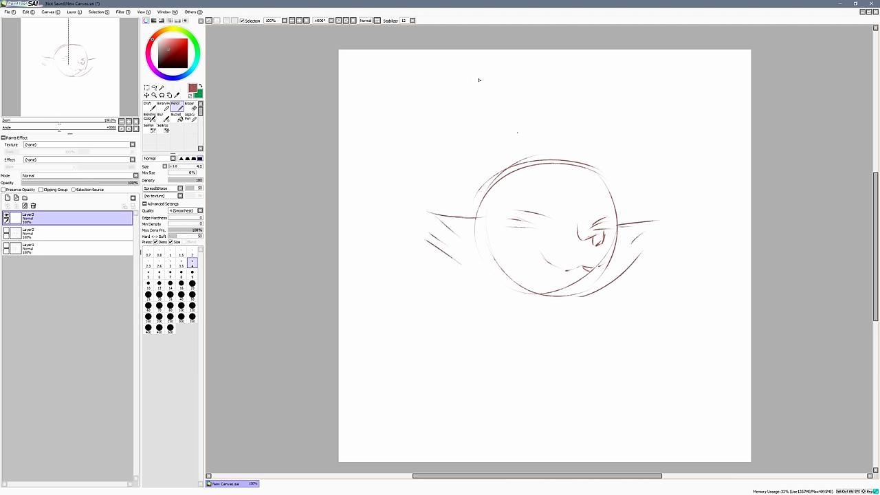
# Sketch two tall pointed ears with light strokes above the head circle.
pyautogui.moveTo(482, 76); pyautogui.dragTo(530, 162)
pyautogui.moveTo(470, 149); pyautogui.dragTo(460, 90)
pyautogui.moveTo(453, 74)
pyautogui.mouseDown()
pyautogui.moveTo(435, 184)
pyautogui.moveTo(511, 137)
pyautogui.mouseUp()
pyautogui.moveTo(568, 160); pyautogui.dragTo(589, 132)
pyautogui.moveTo(625, 78); pyautogui.dragTo(562, 130)
pyautogui.moveTo(619, 88); pyautogui.dragTo(573, 141)
pyautogui.moveTo(638, 102); pyautogui.dragTo(631, 176)
pyautogui.moveTo(629, 108); pyautogui.dragTo(622, 200)
pyautogui.moveTo(450, 105); pyautogui.dragTo(463, 169)
# Rough in the neck fur, shoulders and chest with loose strokes beneath the head.
pyautogui.moveTo(566, 318)
pyautogui.mouseDown()
pyautogui.moveTo(562, 296)
pyautogui.moveTo(530, 307)
pyautogui.moveTo(547, 324)
pyautogui.moveTo(481, 323)
pyautogui.mouseUp()
pyautogui.moveTo(451, 291); pyautogui.dragTo(480, 332)
pyautogui.moveTo(580, 326)
pyautogui.mouseDown()
pyautogui.moveTo(605, 313)
pyautogui.moveTo(586, 339)
pyautogui.mouseUp()
pyautogui.moveTo(436, 338); pyautogui.dragTo(460, 355)
pyautogui.moveTo(517, 359); pyautogui.dragTo(526, 391)
pyautogui.moveTo(578, 348)
pyautogui.mouseDown()
pyautogui.moveTo(582, 363)
pyautogui.moveTo(558, 410)
pyautogui.mouseUp()
pyautogui.moveTo(514, 360); pyautogui.dragTo(544, 405)
pyautogui.moveTo(481, 376); pyautogui.dragTo(478, 407)
pyautogui.moveTo(509, 379); pyautogui.dragTo(492, 414)
pyautogui.moveTo(596, 351); pyautogui.dragTo(610, 394)
pyautogui.moveTo(583, 363); pyautogui.dragTo(586, 404)
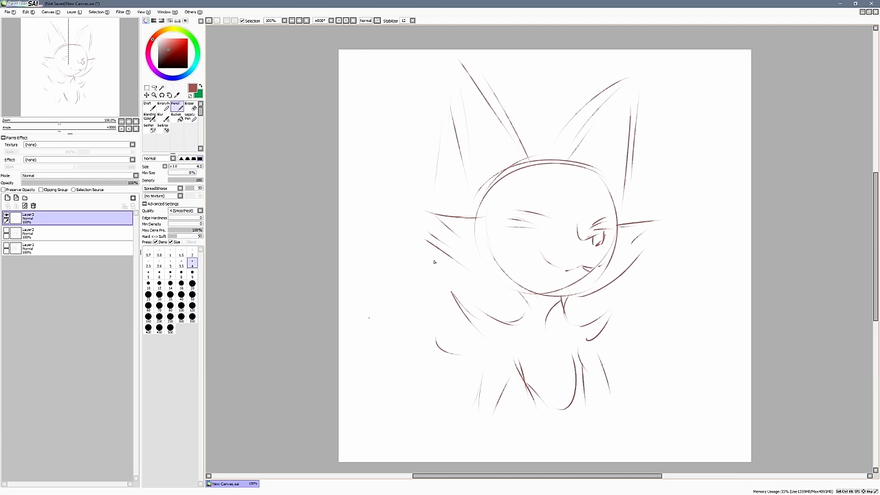
# Define both eyes with darker lids, round irises and pupils, and firm up the muzzle beside the right eye.
pyautogui.moveTo(506, 213); pyautogui.dragTo(536, 216)
pyautogui.moveTo(510, 208)
pyautogui.mouseDown()
pyautogui.moveTo(546, 223)
pyautogui.moveTo(510, 220)
pyautogui.moveTo(514, 230)
pyautogui.moveTo(538, 220)
pyautogui.moveTo(511, 223)
pyautogui.mouseUp()
pyautogui.moveTo(516, 225); pyautogui.dragTo(528, 233)
pyautogui.moveTo(588, 227)
pyautogui.mouseDown()
pyautogui.moveTo(602, 217)
pyautogui.moveTo(608, 235)
pyautogui.mouseUp()
pyautogui.moveTo(533, 219); pyautogui.dragTo(533, 218)
pyautogui.moveTo(588, 227)
pyautogui.mouseDown()
pyautogui.moveTo(583, 236)
pyautogui.moveTo(590, 228)
pyautogui.mouseUp()
pyautogui.moveTo(534, 220); pyautogui.dragTo(533, 230)
pyautogui.moveTo(590, 228)
pyautogui.mouseDown()
pyautogui.moveTo(582, 241)
pyautogui.moveTo(602, 234)
pyautogui.moveTo(592, 265)
pyautogui.moveTo(564, 269)
pyautogui.moveTo(589, 265)
pyautogui.mouseUp()
# Redraw the jagged cheek fur and jaw contours on both sides of the head with darker strokes.
pyautogui.moveTo(426, 211); pyautogui.dragTo(491, 221)
pyautogui.hotkey('ctrl', 'z')
pyautogui.moveTo(428, 210); pyautogui.dragTo(489, 221)
pyautogui.moveTo(432, 210)
pyautogui.mouseDown()
pyautogui.moveTo(469, 237)
pyautogui.moveTo(415, 224)
pyautogui.moveTo(455, 240)
pyautogui.moveTo(507, 287)
pyautogui.mouseUp()
pyautogui.moveTo(642, 226); pyautogui.dragTo(615, 229)
pyautogui.moveTo(647, 220); pyautogui.dragTo(622, 245)
pyautogui.moveTo(643, 239)
pyautogui.mouseDown()
pyautogui.moveTo(611, 274)
pyautogui.moveTo(563, 293)
pyautogui.mouseUp()
# Reinforce the inner curve of the crown and add slanted brow marks on the forehead.
pyautogui.click(528, 171)
pyautogui.moveTo(509, 176)
pyautogui.mouseDown()
pyautogui.moveTo(598, 181)
pyautogui.moveTo(604, 198)
pyautogui.mouseUp()
pyautogui.moveTo(576, 172)
pyautogui.mouseDown()
pyautogui.moveTo(604, 214)
pyautogui.moveTo(542, 201)
pyautogui.mouseUp()
pyautogui.moveTo(550, 205)
pyautogui.mouseDown()
pyautogui.moveTo(538, 193)
pyautogui.moveTo(578, 205)
pyautogui.mouseUp()
# Reinforce the outer and inner edges of both ears with darker lines.
pyautogui.moveTo(474, 69); pyautogui.dragTo(526, 158)
pyautogui.moveTo(486, 88); pyautogui.dragTo(530, 169)
pyautogui.moveTo(617, 80); pyautogui.dragTo(557, 162)
pyautogui.moveTo(592, 116); pyautogui.dragTo(563, 159)
pyautogui.moveTo(626, 83); pyautogui.dragTo(551, 165)
pyautogui.moveTo(633, 98); pyautogui.dragTo(617, 187)
pyautogui.moveTo(631, 124); pyautogui.dragTo(613, 219)
pyautogui.moveTo(462, 84)
pyautogui.mouseDown()
pyautogui.moveTo(484, 198)
pyautogui.moveTo(448, 191)
pyautogui.mouseUp()
# Draw spiky tufts beside both ears and long curved fur locks down either side of the head.
pyautogui.moveTo(416, 114)
pyautogui.mouseDown()
pyautogui.moveTo(471, 164)
pyautogui.moveTo(446, 172)
pyautogui.moveTo(424, 321)
pyautogui.mouseUp()
pyautogui.moveTo(420, 292); pyautogui.dragTo(442, 329)
pyautogui.moveTo(449, 280); pyautogui.dragTo(440, 341)
pyautogui.moveTo(671, 122)
pyautogui.mouseDown()
pyautogui.moveTo(628, 153)
pyautogui.moveTo(627, 174)
pyautogui.mouseUp()
pyautogui.moveTo(651, 175); pyautogui.dragTo(649, 292)
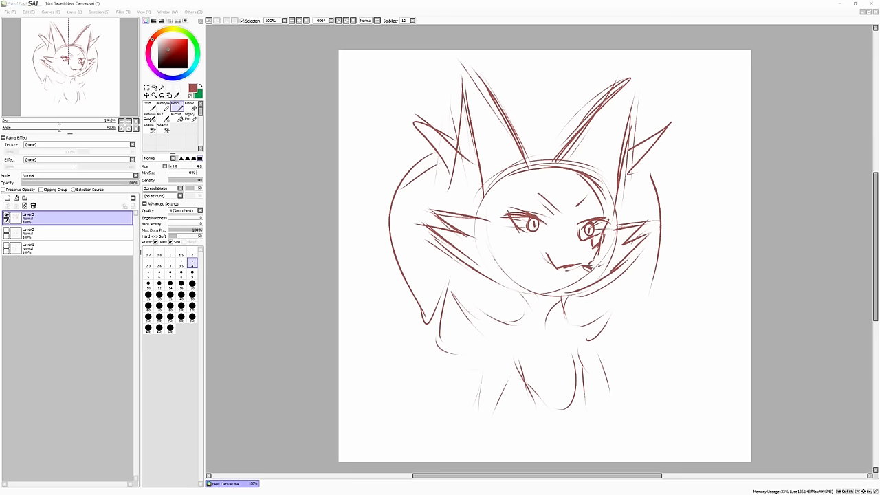
# Compare the sketch on Layer3 with the earlier one on Layer2 by toggling their visibility.
pyautogui.click(501, 23)
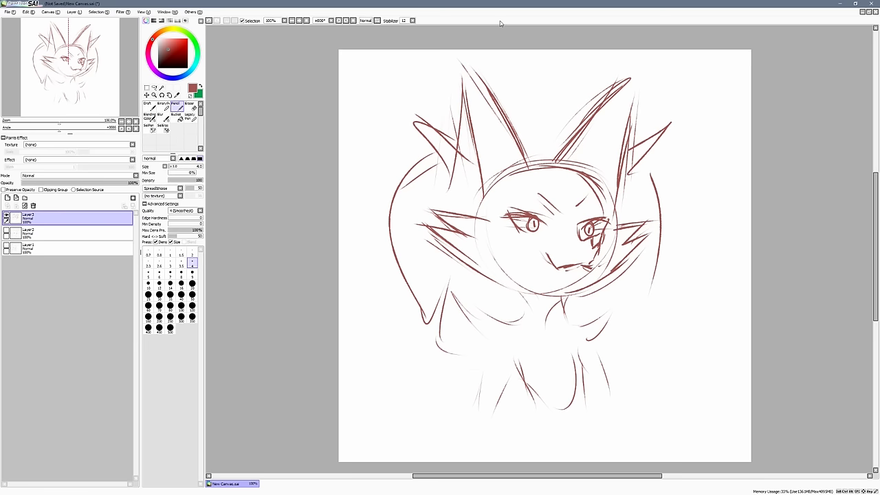
pyautogui.click(6, 215)
pyautogui.click(6, 231)
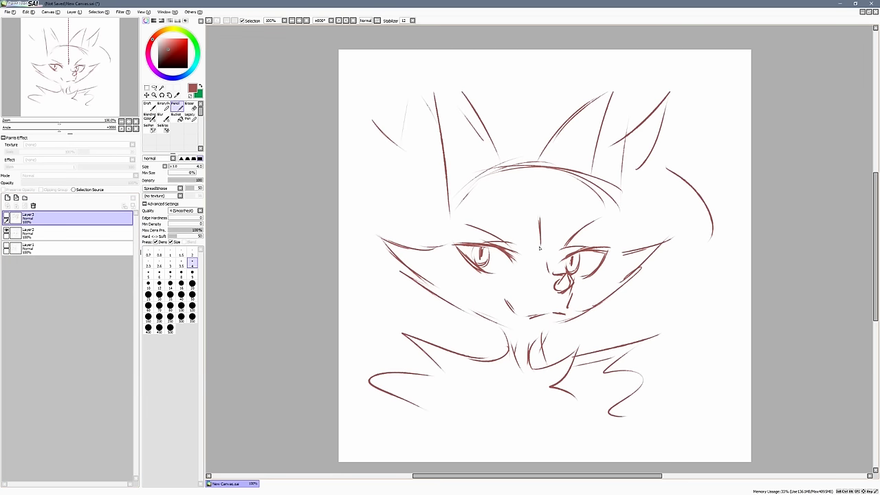
pyautogui.click(7, 232)
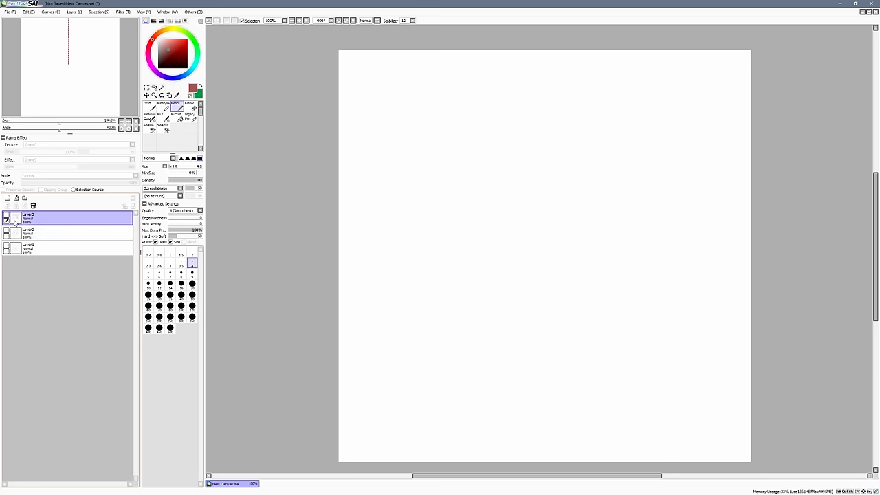
pyautogui.click(6, 217)
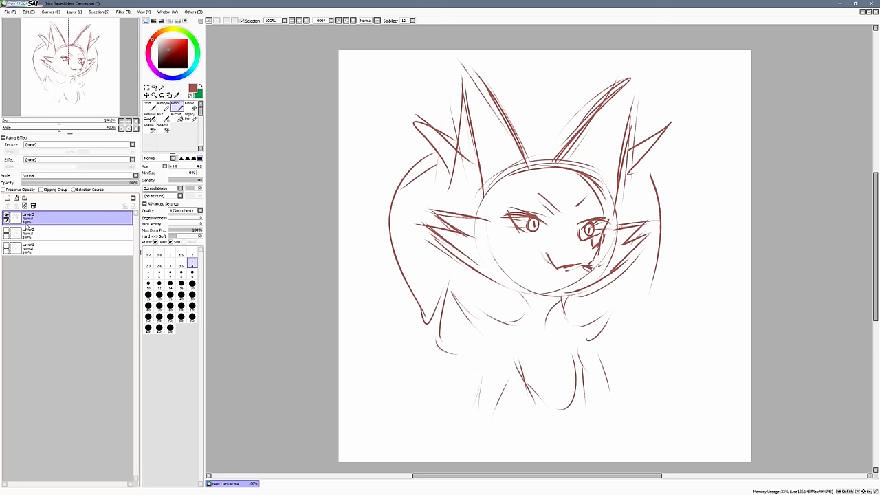
pyautogui.moveTo(698, 269); pyautogui.dragTo(683, 350)
pyautogui.hotkey('ctrl', 'z')
pyautogui.moveTo(745, 365); pyautogui.dragTo(740, 358)
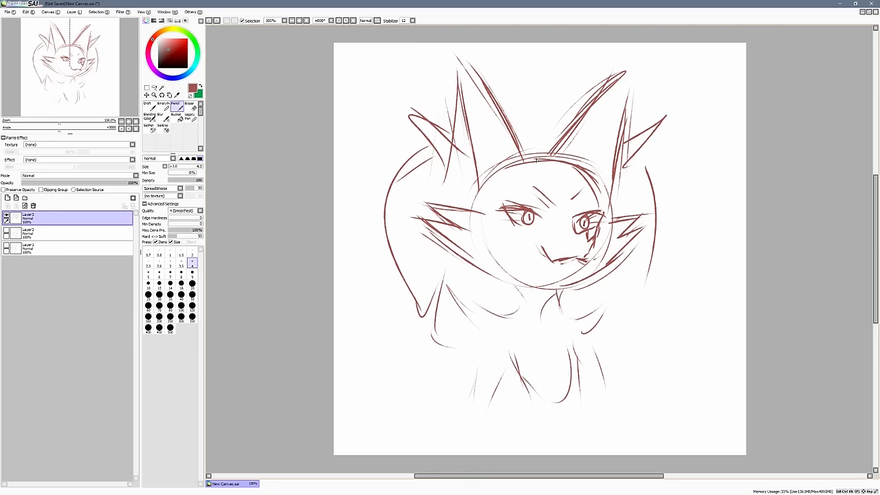
pyautogui.moveTo(711, 223); pyautogui.dragTo(701, 226)
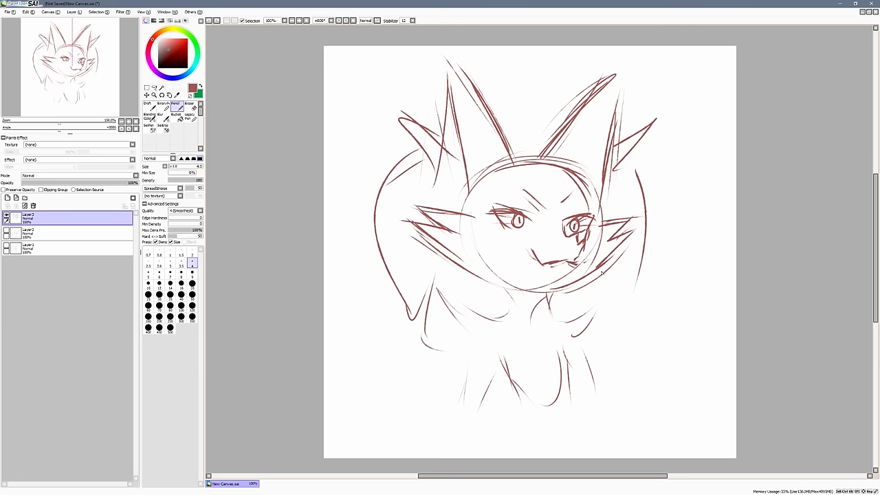
# Check the Layer2 sketch once more against Layer3, ending with only Layer3 shown.
pyautogui.click(6, 218)
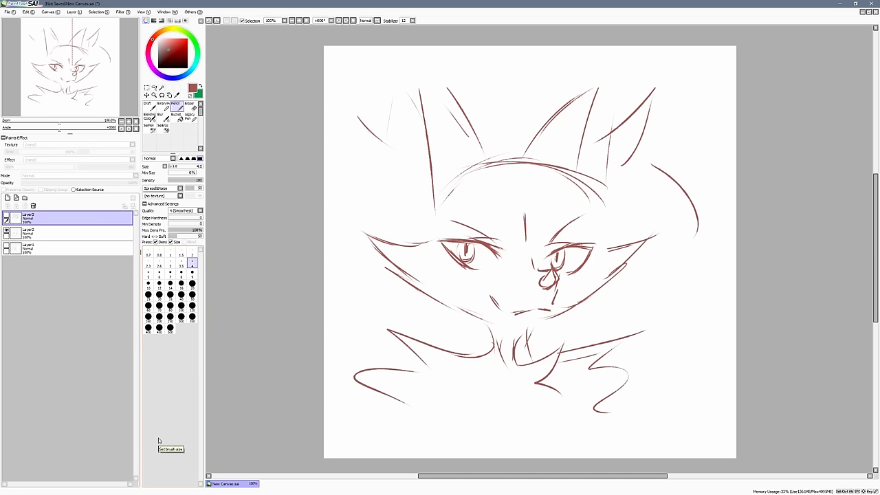
pyautogui.keyDown('ctrl'); pyautogui.click(35, 233); pyautogui.keyUp('ctrl')
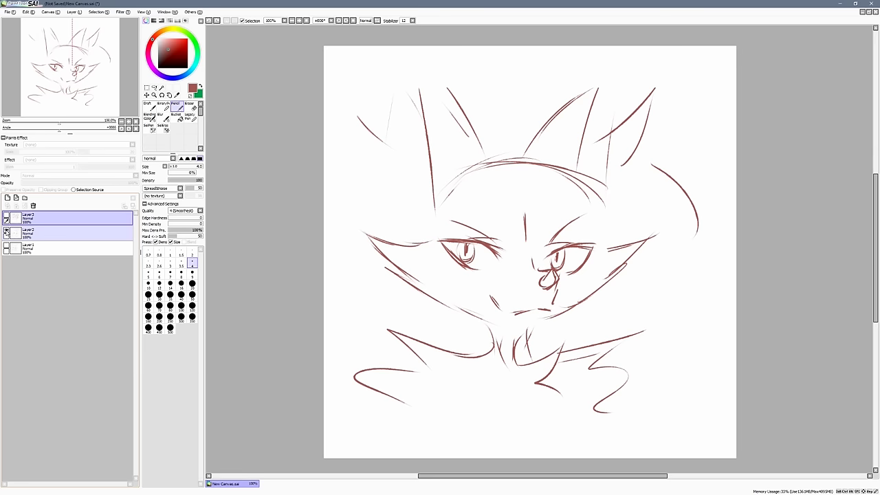
pyautogui.click(6, 233)
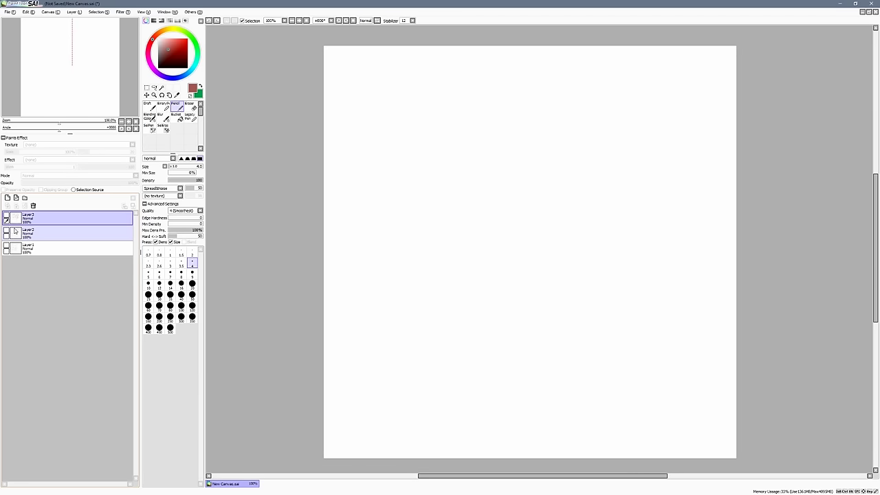
pyautogui.click(15, 218)
pyautogui.click(6, 215)
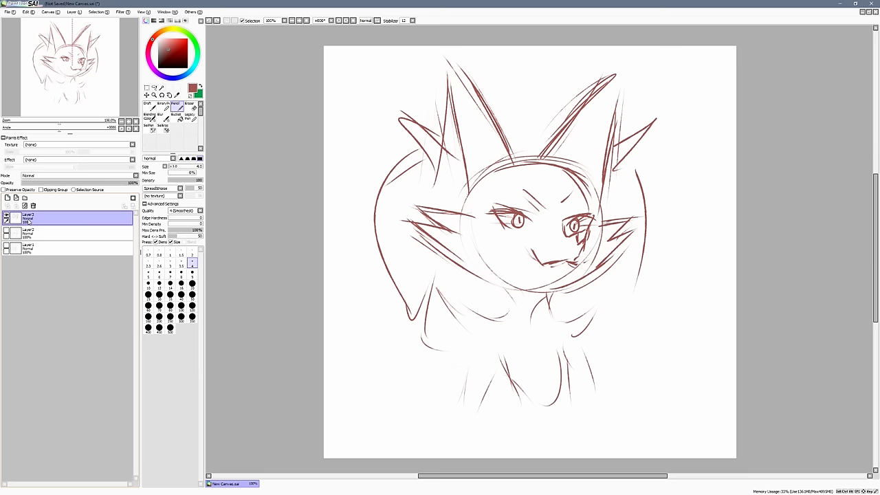
# Hide the sketch on Layer3 and add a new empty layer on top of the stack.
pyautogui.click(6, 215)
pyautogui.click(7, 198)
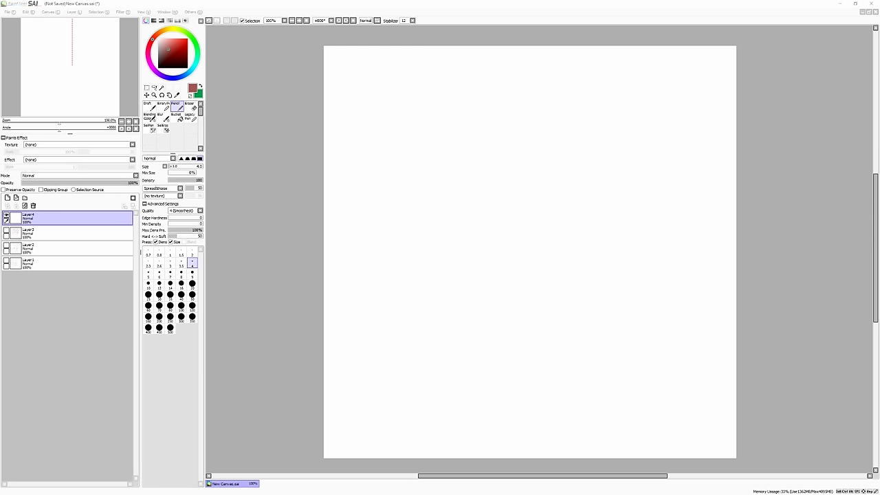
pyautogui.click(489, 187)
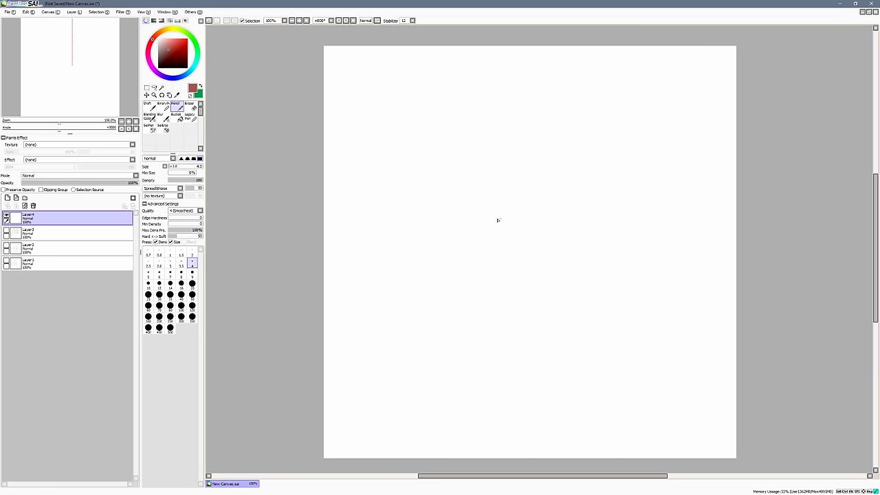
# Draw a smaller construction circle for the head on the new layer, built from overlapping arcs.
pyautogui.moveTo(500, 216); pyautogui.dragTo(503, 230)
pyautogui.hotkey('ctrl', 'z')
pyautogui.moveTo(646, 250); pyautogui.dragTo(662, 282)
pyautogui.moveTo(551, 226); pyautogui.dragTo(550, 191)
pyautogui.moveTo(560, 144); pyautogui.dragTo(508, 174)
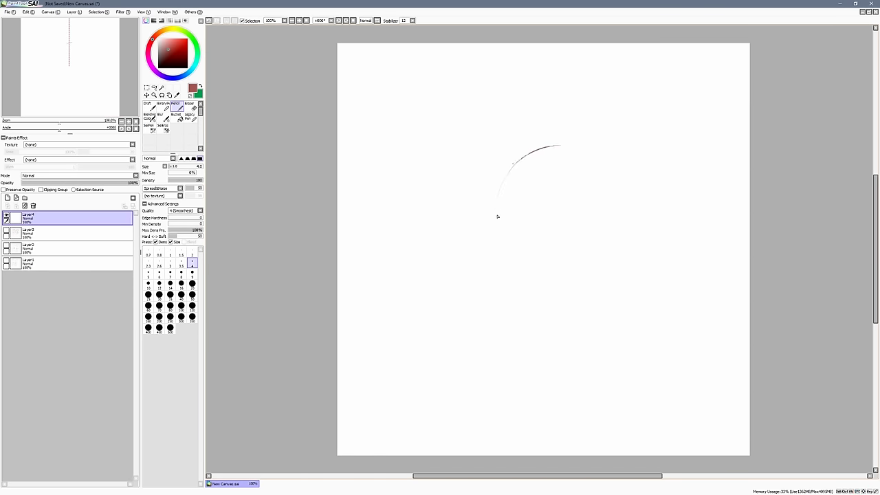
pyautogui.moveTo(499, 227); pyautogui.dragTo(541, 265)
pyautogui.moveTo(555, 145)
pyautogui.mouseDown()
pyautogui.moveTo(575, 145)
pyautogui.moveTo(604, 169)
pyautogui.moveTo(597, 254)
pyautogui.mouseUp()
pyautogui.moveTo(504, 232); pyautogui.dragTo(575, 262)
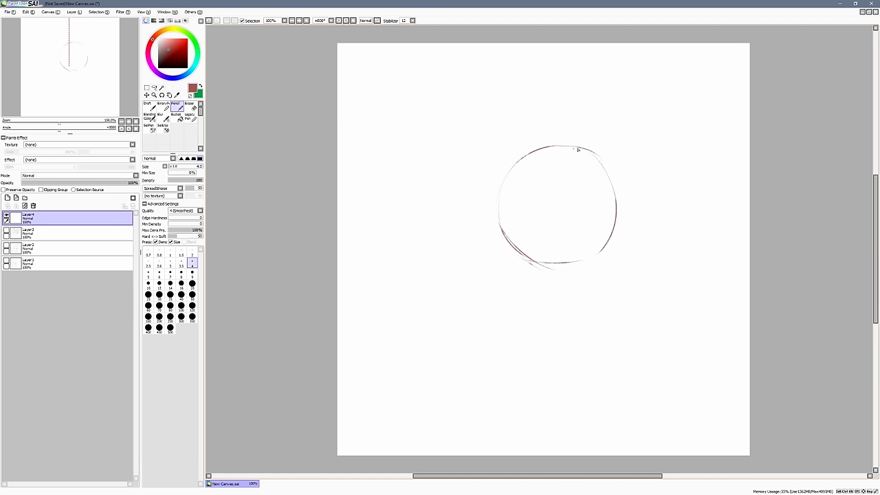
pyautogui.moveTo(576, 149)
pyautogui.mouseDown()
pyautogui.moveTo(620, 196)
pyautogui.moveTo(605, 247)
pyautogui.moveTo(550, 259)
pyautogui.mouseUp()
pyautogui.moveTo(610, 252); pyautogui.dragTo(607, 236)
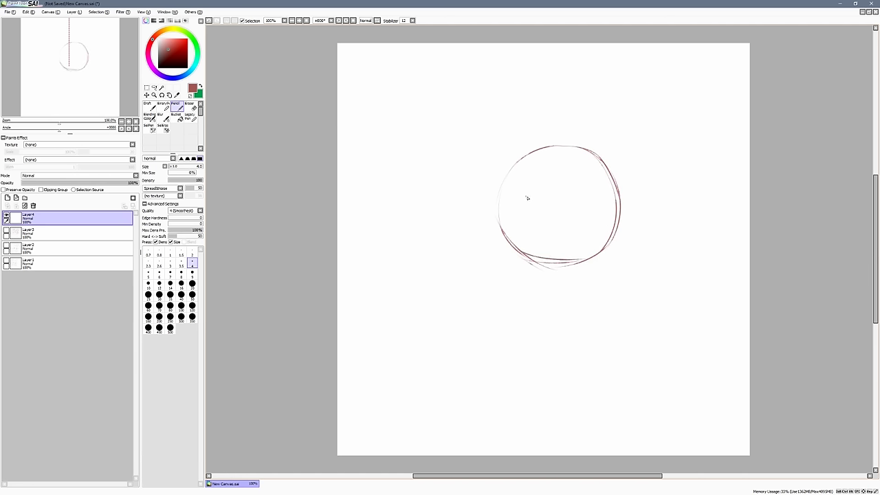
# Add a horizontal eye guide across the circle and short curves for the muzzle and mouth.
pyautogui.moveTo(528, 200)
pyautogui.mouseDown()
pyautogui.moveTo(490, 198)
pyautogui.moveTo(527, 207)
pyautogui.moveTo(496, 204)
pyautogui.moveTo(513, 238)
pyautogui.mouseUp()
pyautogui.hotkey('ctrl', 'z')
pyautogui.moveTo(497, 207)
pyautogui.mouseDown()
pyautogui.moveTo(499, 217)
pyautogui.moveTo(495, 200)
pyautogui.moveTo(502, 205)
pyautogui.mouseUp()
pyautogui.moveTo(534, 241)
pyautogui.mouseDown()
pyautogui.moveTo(549, 233)
pyautogui.moveTo(520, 241)
pyautogui.mouseUp()
pyautogui.moveTo(578, 204)
pyautogui.mouseDown()
pyautogui.moveTo(650, 185)
pyautogui.moveTo(629, 211)
pyautogui.moveTo(652, 200)
pyautogui.moveTo(659, 212)
pyautogui.moveTo(642, 196)
pyautogui.moveTo(624, 239)
pyautogui.moveTo(573, 262)
pyautogui.mouseUp()
# Draw the pointed left cheek fur and try out the contour along the circle's upper left edge.
pyautogui.moveTo(499, 210)
pyautogui.mouseDown()
pyautogui.moveTo(479, 215)
pyautogui.moveTo(491, 218)
pyautogui.mouseUp()
pyautogui.moveTo(481, 213); pyautogui.dragTo(523, 255)
pyautogui.moveTo(521, 157)
pyautogui.mouseDown()
pyautogui.moveTo(501, 203)
pyautogui.moveTo(550, 147)
pyautogui.moveTo(507, 178)
pyautogui.mouseUp()
pyautogui.moveTo(535, 151); pyautogui.dragTo(499, 198)
pyautogui.hotkey('ctrl', 'z')
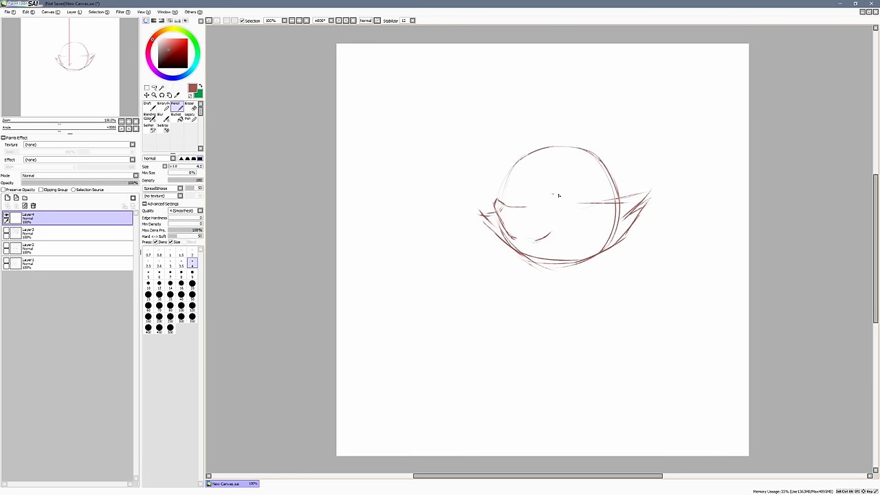
# Sketch the upper eyelid curves and a forehead mark, and flip the canvas view horizontally.
pyautogui.moveTo(547, 194); pyautogui.dragTo(581, 200)
pyautogui.moveTo(501, 198); pyautogui.dragTo(517, 206)
pyautogui.scroll(2, 680, 171)
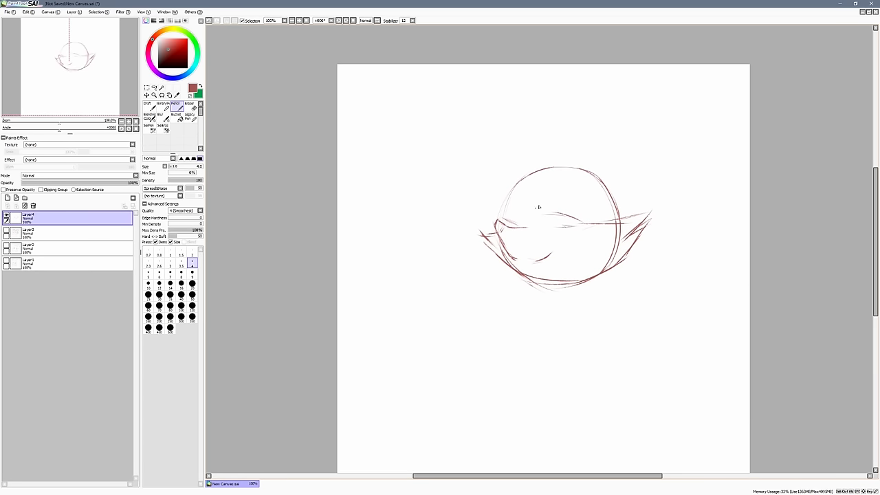
pyautogui.moveTo(530, 198)
pyautogui.mouseDown()
pyautogui.moveTo(528, 214)
pyautogui.moveTo(541, 208)
pyautogui.moveTo(515, 218)
pyautogui.moveTo(520, 223)
pyautogui.mouseUp()
pyautogui.press('h')
pyautogui.moveTo(659, 228); pyautogui.dragTo(705, 222)
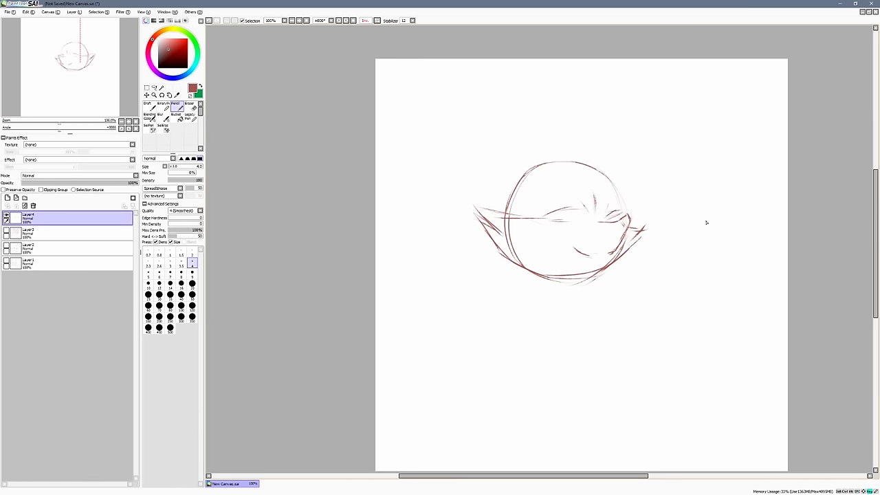
# Reinforce the jaw curve along the bottom of the head circle and sharpen the right cheek fur.
pyautogui.moveTo(642, 229)
pyautogui.mouseDown()
pyautogui.moveTo(617, 260)
pyautogui.moveTo(546, 280)
pyautogui.moveTo(572, 282)
pyautogui.mouseUp()
pyautogui.moveTo(517, 263); pyautogui.dragTo(607, 275)
pyautogui.moveTo(639, 199); pyautogui.dragTo(664, 225)
# Draw the tall pointed left ear rising from the head circle, redoing its first strokes.
pyautogui.moveTo(520, 106)
pyautogui.mouseDown()
pyautogui.moveTo(576, 165)
pyautogui.moveTo(550, 150)
pyautogui.moveTo(579, 182)
pyautogui.mouseUp()
pyautogui.hotkey('ctrl', 'z')
pyautogui.hotkey('ctrl', 'z')
pyautogui.moveTo(511, 95)
pyautogui.mouseDown()
pyautogui.moveTo(554, 149)
pyautogui.moveTo(577, 199)
pyautogui.mouseUp()
pyautogui.moveTo(528, 150)
pyautogui.mouseDown()
pyautogui.moveTo(555, 220)
pyautogui.moveTo(534, 162)
pyautogui.moveTo(554, 248)
pyautogui.mouseUp()
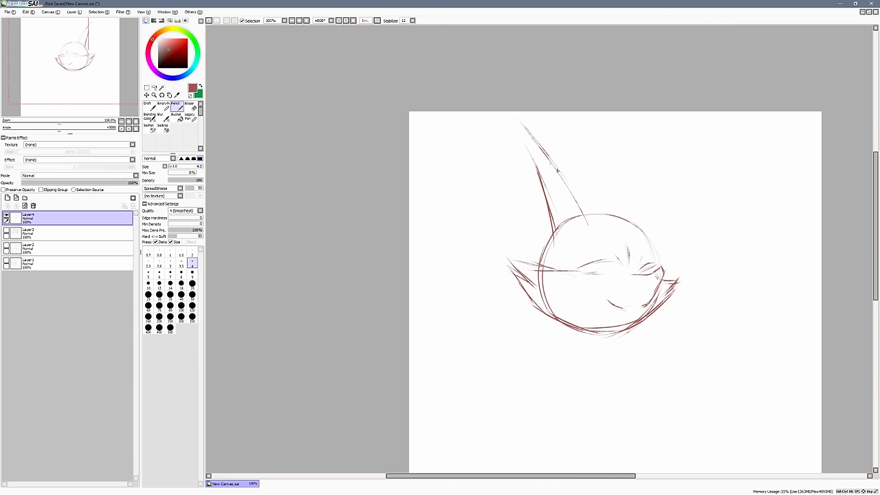
# Draw the tall pointed right ear and add the curved outer edge to the left ear.
pyautogui.moveTo(564, 182)
pyautogui.mouseDown()
pyautogui.moveTo(592, 219)
pyautogui.moveTo(581, 214)
pyautogui.moveTo(631, 228)
pyautogui.moveTo(631, 217)
pyautogui.moveTo(590, 218)
pyautogui.moveTo(619, 170)
pyautogui.mouseUp()
pyautogui.moveTo(595, 200); pyautogui.dragTo(664, 118)
pyautogui.moveTo(620, 162)
pyautogui.mouseDown()
pyautogui.moveTo(671, 119)
pyautogui.moveTo(667, 178)
pyautogui.mouseUp()
pyautogui.moveTo(673, 145); pyautogui.dragTo(663, 238)
pyautogui.moveTo(669, 186); pyautogui.dragTo(657, 266)
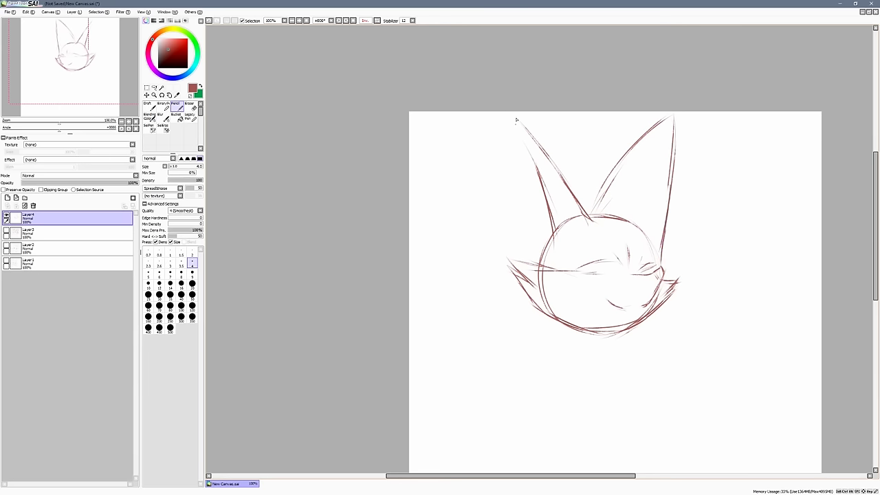
pyautogui.moveTo(517, 119)
pyautogui.mouseDown()
pyautogui.moveTo(529, 134)
pyautogui.moveTo(499, 175)
pyautogui.mouseUp()
pyautogui.moveTo(505, 135); pyautogui.dragTo(495, 209)
pyautogui.scroll(-2, 669, 297)
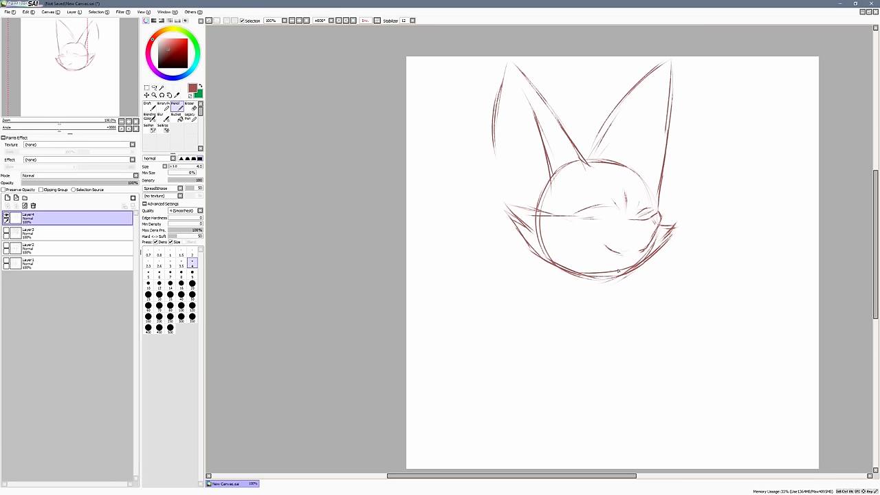
# Sketch two short neck lines below the chin and the curved, pointed tuft of chest fur.
pyautogui.moveTo(608, 277)
pyautogui.mouseDown()
pyautogui.moveTo(605, 294)
pyautogui.moveTo(586, 287)
pyautogui.moveTo(586, 297)
pyautogui.moveTo(608, 297)
pyautogui.moveTo(628, 356)
pyautogui.mouseUp()
pyautogui.moveTo(615, 306)
pyautogui.mouseDown()
pyautogui.moveTo(640, 341)
pyautogui.moveTo(612, 386)
pyautogui.mouseUp()
pyautogui.moveTo(618, 352); pyautogui.dragTo(616, 378)
pyautogui.moveTo(585, 346); pyautogui.dragTo(603, 394)
pyautogui.moveTo(617, 352); pyautogui.dragTo(607, 391)
pyautogui.moveTo(579, 338); pyautogui.dragTo(605, 388)
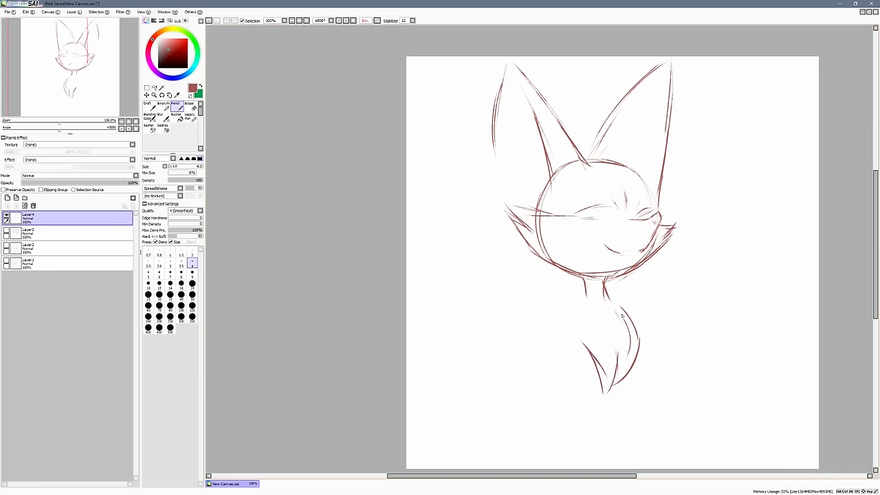
# Extend the chest fur to both sides and draw the collar curves beside the neck.
pyautogui.moveTo(616, 308)
pyautogui.mouseDown()
pyautogui.moveTo(630, 326)
pyautogui.moveTo(632, 371)
pyautogui.mouseUp()
pyautogui.moveTo(626, 300)
pyautogui.mouseDown()
pyautogui.moveTo(653, 289)
pyautogui.moveTo(658, 317)
pyautogui.moveTo(646, 347)
pyautogui.mouseUp()
pyautogui.moveTo(586, 293)
pyautogui.mouseDown()
pyautogui.moveTo(499, 273)
pyautogui.moveTo(519, 310)
pyautogui.moveTo(505, 274)
pyautogui.moveTo(541, 322)
pyautogui.moveTo(512, 305)
pyautogui.moveTo(527, 329)
pyautogui.moveTo(517, 321)
pyautogui.moveTo(585, 349)
pyautogui.mouseUp()
pyautogui.moveTo(537, 288); pyautogui.dragTo(609, 297)
pyautogui.moveTo(608, 290); pyautogui.dragTo(648, 295)
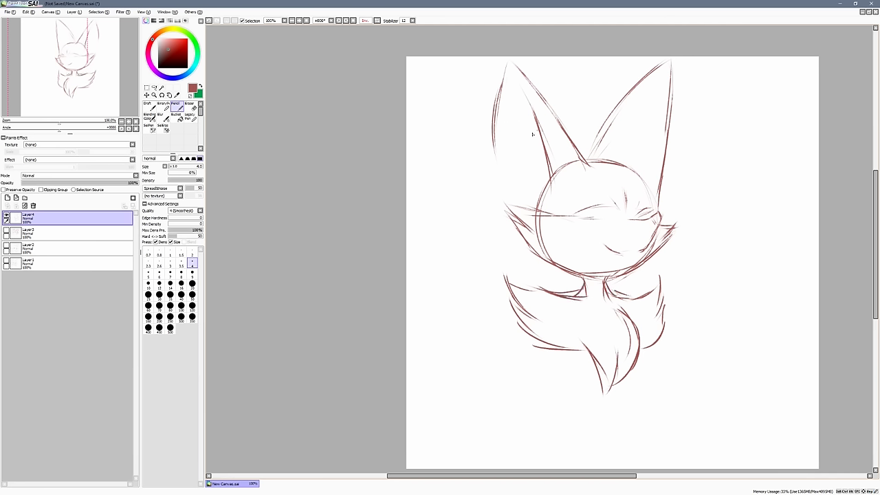
# Add pointed fur tufts at the outer sides of both ears.
pyautogui.moveTo(535, 143)
pyautogui.mouseDown()
pyautogui.moveTo(510, 118)
pyautogui.moveTo(535, 138)
pyautogui.mouseUp()
pyautogui.moveTo(478, 109)
pyautogui.mouseDown()
pyautogui.moveTo(512, 142)
pyautogui.moveTo(490, 148)
pyautogui.moveTo(505, 153)
pyautogui.mouseUp()
pyautogui.moveTo(489, 154)
pyautogui.mouseDown()
pyautogui.moveTo(521, 182)
pyautogui.moveTo(495, 130)
pyautogui.moveTo(511, 149)
pyautogui.mouseUp()
pyautogui.moveTo(479, 112)
pyautogui.mouseDown()
pyautogui.moveTo(499, 138)
pyautogui.moveTo(520, 128)
pyautogui.mouseUp()
pyautogui.moveTo(668, 125)
pyautogui.mouseDown()
pyautogui.moveTo(686, 112)
pyautogui.moveTo(676, 136)
pyautogui.moveTo(698, 143)
pyautogui.moveTo(676, 149)
pyautogui.mouseUp()
pyautogui.moveTo(702, 147); pyautogui.dragTo(666, 184)
# Draw the large sweeping ear fur shapes on both sides of the head, down to the cheeks.
pyautogui.moveTo(472, 141)
pyautogui.mouseDown()
pyautogui.moveTo(484, 141)
pyautogui.moveTo(451, 160)
pyautogui.mouseUp()
pyautogui.hotkey('ctrl', 'z')
pyautogui.moveTo(482, 126)
pyautogui.mouseDown()
pyautogui.moveTo(437, 175)
pyautogui.moveTo(413, 186)
pyautogui.mouseUp()
pyautogui.moveTo(422, 218); pyautogui.dragTo(488, 253)
pyautogui.moveTo(517, 221); pyautogui.dragTo(448, 258)
pyautogui.moveTo(682, 130)
pyautogui.mouseDown()
pyautogui.moveTo(733, 149)
pyautogui.moveTo(752, 191)
pyautogui.moveTo(789, 153)
pyautogui.moveTo(788, 190)
pyautogui.moveTo(689, 249)
pyautogui.moveTo(673, 234)
pyautogui.moveTo(747, 250)
pyautogui.moveTo(767, 231)
pyautogui.mouseUp()
pyautogui.moveTo(523, 227)
pyautogui.mouseDown()
pyautogui.moveTo(510, 242)
pyautogui.moveTo(416, 261)
pyautogui.mouseUp()
pyautogui.moveTo(745, 289); pyautogui.dragTo(737, 293)
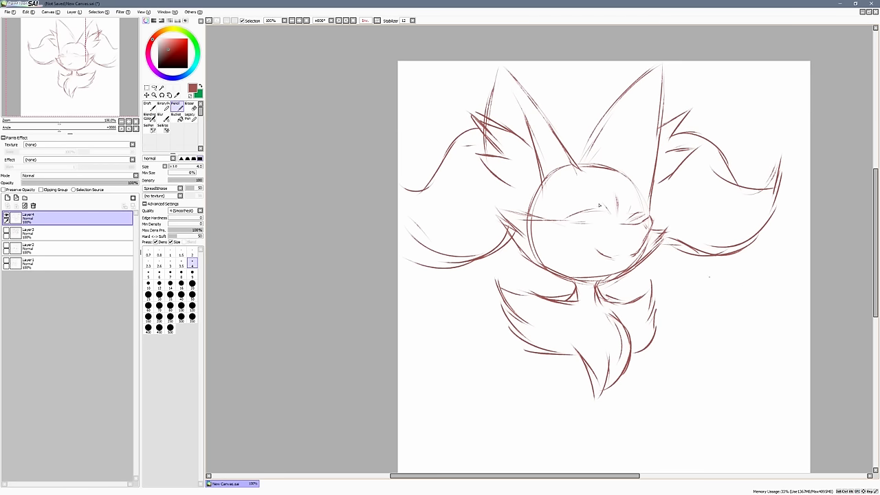
# Draw the curved face marking across the forehead and rough in the muzzle and far eye lines.
pyautogui.moveTo(534, 150); pyautogui.dragTo(545, 213)
pyautogui.moveTo(718, 288); pyautogui.dragTo(701, 284)
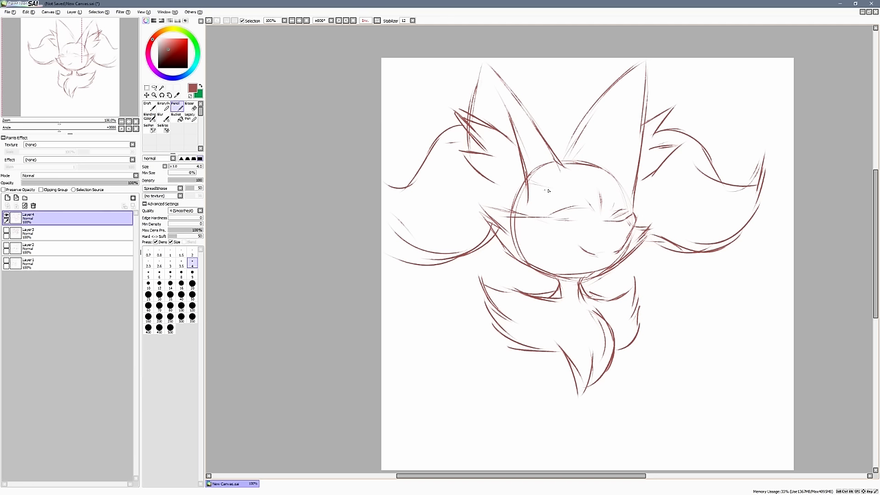
pyautogui.moveTo(544, 185)
pyautogui.mouseDown()
pyautogui.moveTo(576, 200)
pyautogui.moveTo(600, 233)
pyautogui.moveTo(636, 216)
pyautogui.mouseUp()
pyautogui.moveTo(608, 207)
pyautogui.mouseDown()
pyautogui.moveTo(609, 219)
pyautogui.moveTo(624, 193)
pyautogui.moveTo(630, 211)
pyautogui.mouseUp()
pyautogui.press('space')
pyautogui.moveTo(688, 263); pyautogui.dragTo(666, 245)
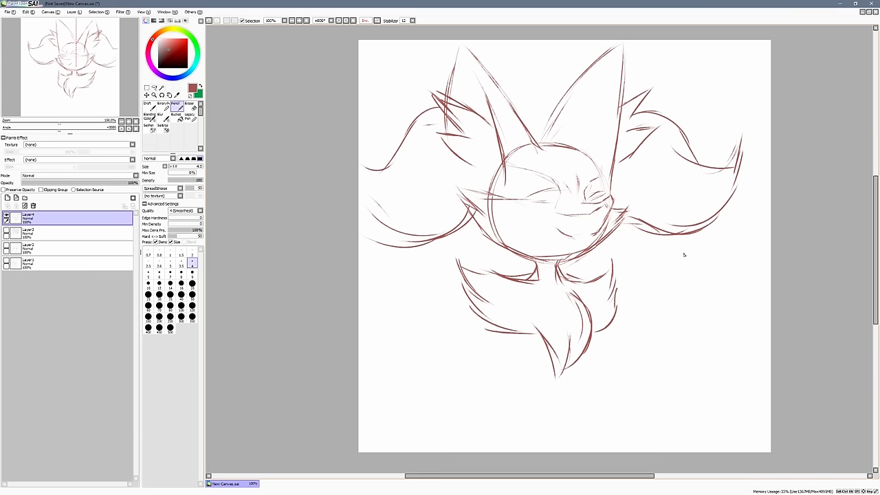
# Erase the jaw lines crossing the top of the neck with a larger eraser.
pyautogui.press('e')
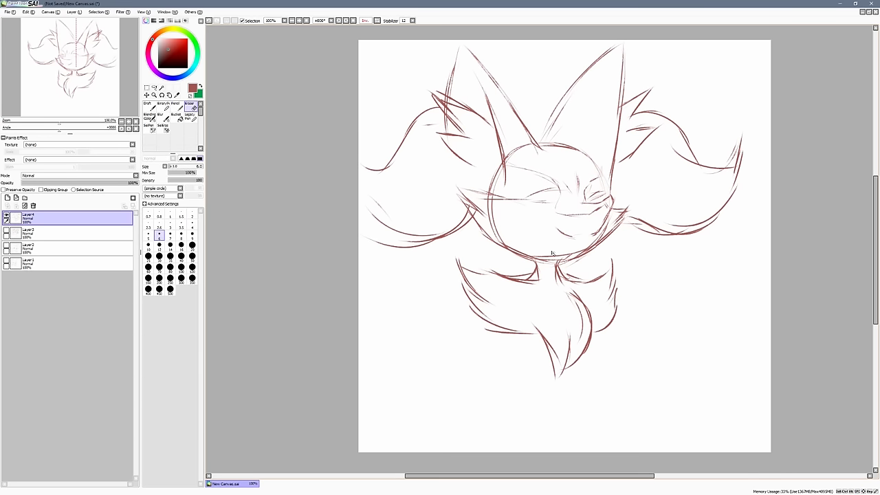
pyautogui.click(170, 255)
pyautogui.moveTo(546, 253); pyautogui.dragTo(542, 255)
pyautogui.press('n')
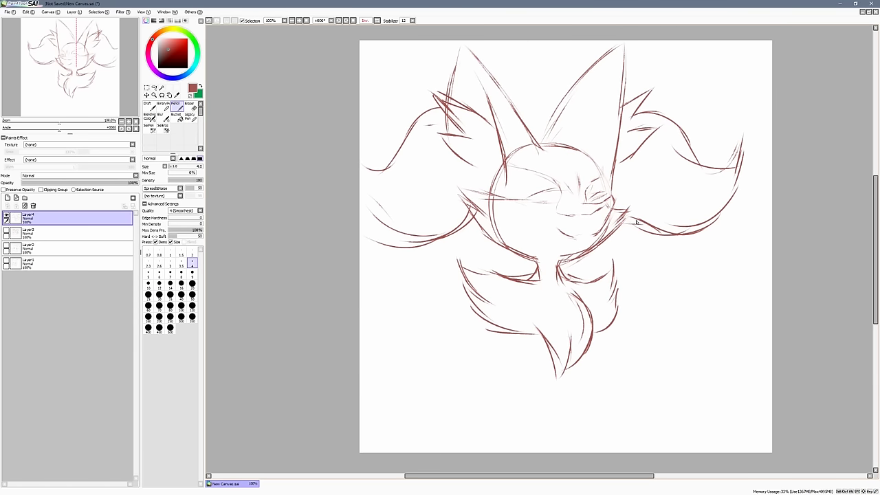
# Flip the canvas view horizontally, outline the near eye and strengthen the lines of the far eye.
pyautogui.press('h')
pyautogui.moveTo(754, 250); pyautogui.dragTo(771, 251)
pyautogui.moveTo(653, 232); pyautogui.dragTo(640, 242)
pyautogui.press('n')
pyautogui.moveTo(532, 202)
pyautogui.mouseDown()
pyautogui.moveTo(519, 199)
pyautogui.moveTo(552, 209)
pyautogui.moveTo(525, 205)
pyautogui.mouseUp()
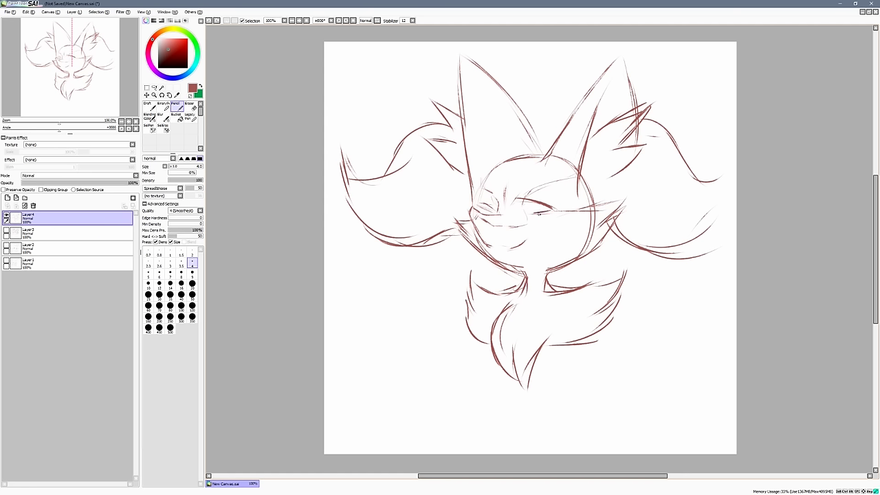
pyautogui.moveTo(477, 202)
pyautogui.mouseDown()
pyautogui.moveTo(496, 214)
pyautogui.moveTo(470, 205)
pyautogui.moveTo(496, 213)
pyautogui.moveTo(546, 200)
pyautogui.mouseUp()
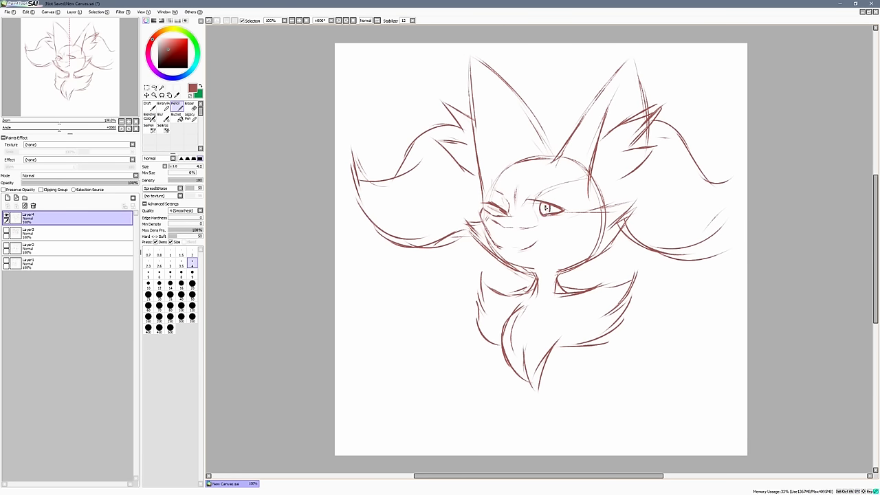
# Rework the far eye and add slit pupils and lid details to both eyes.
pyautogui.moveTo(496, 208); pyautogui.dragTo(510, 215)
pyautogui.hotkey('ctrl', 'z')
pyautogui.hotkey('ctrl', 'z')
pyautogui.moveTo(553, 204); pyautogui.dragTo(548, 206)
pyautogui.moveTo(539, 201); pyautogui.dragTo(533, 205)
pyautogui.moveTo(684, 239); pyautogui.dragTo(699, 237)
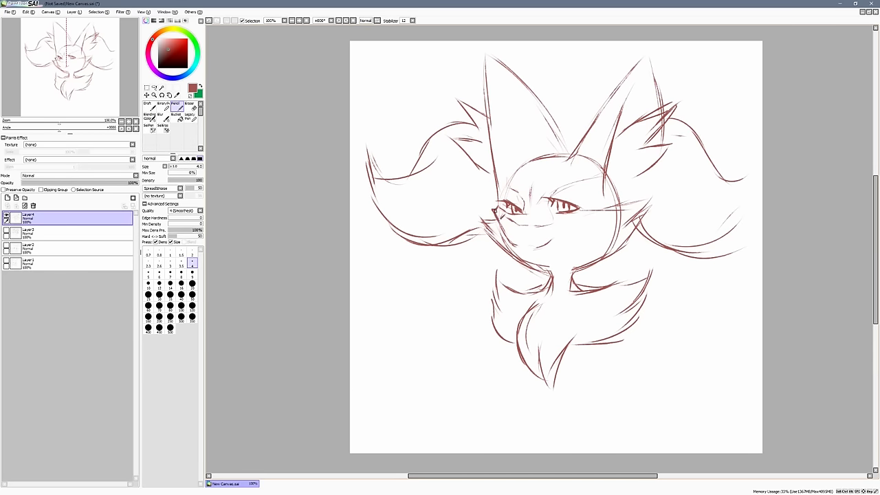
# Redraw the muzzle contour beside the far eye and define the corner of the mouth.
pyautogui.scroll(1, 496, 212)
pyautogui.hotkey('ctrl', 'z')
pyautogui.scroll(-1, 628, 154)
pyautogui.moveTo(628, 153); pyautogui.dragTo(621, 174)
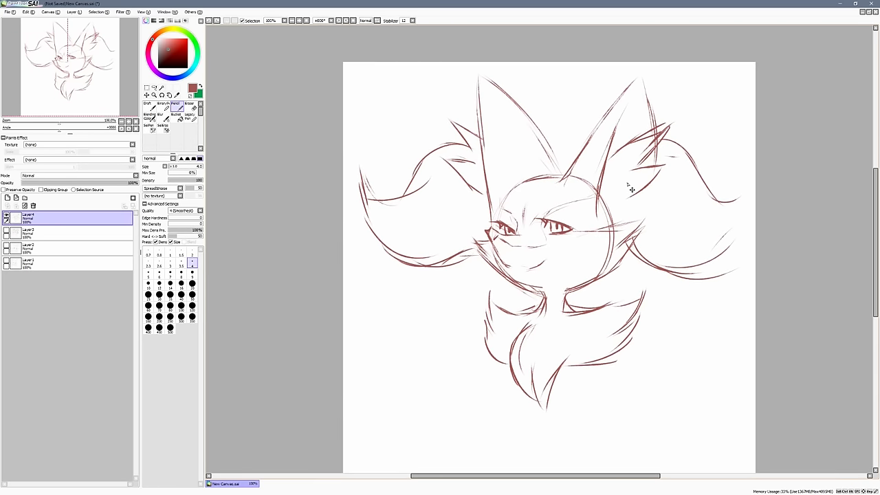
pyautogui.hotkey('ctrl', 'z')
pyautogui.moveTo(492, 241)
pyautogui.mouseDown()
pyautogui.moveTo(490, 229)
pyautogui.moveTo(503, 230)
pyautogui.mouseUp()
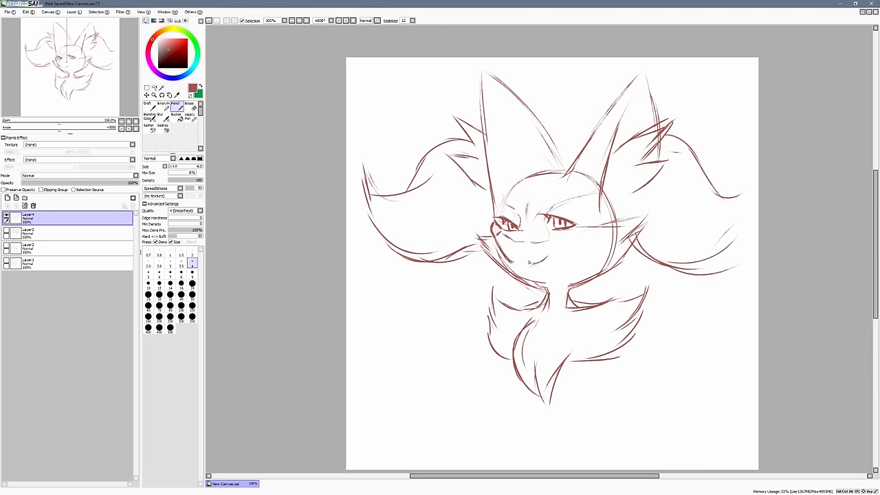
pyautogui.moveTo(539, 258); pyautogui.dragTo(549, 250)
# Strengthen the forehead marking and erase the head circle's outline behind the near eye.
pyautogui.moveTo(688, 272); pyautogui.dragTo(682, 265)
pyautogui.moveTo(497, 228)
pyautogui.mouseDown()
pyautogui.moveTo(544, 233)
pyautogui.moveTo(547, 203)
pyautogui.moveTo(585, 190)
pyautogui.moveTo(594, 199)
pyautogui.mouseUp()
pyautogui.press('e')
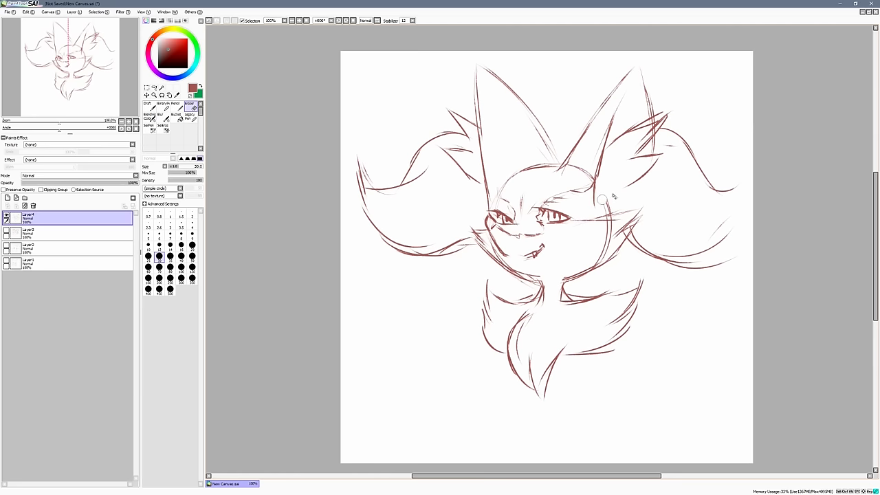
pyautogui.moveTo(609, 227); pyautogui.dragTo(602, 241)
# Clean up the doubled jaw line with a size 10 eraser and redraw the fur beside the neck's left edge.
pyautogui.click(148, 245)
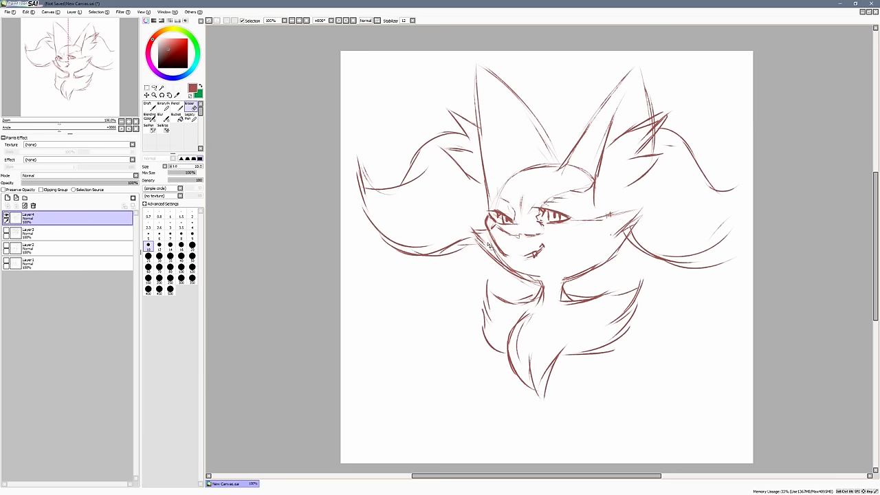
pyautogui.press('n')
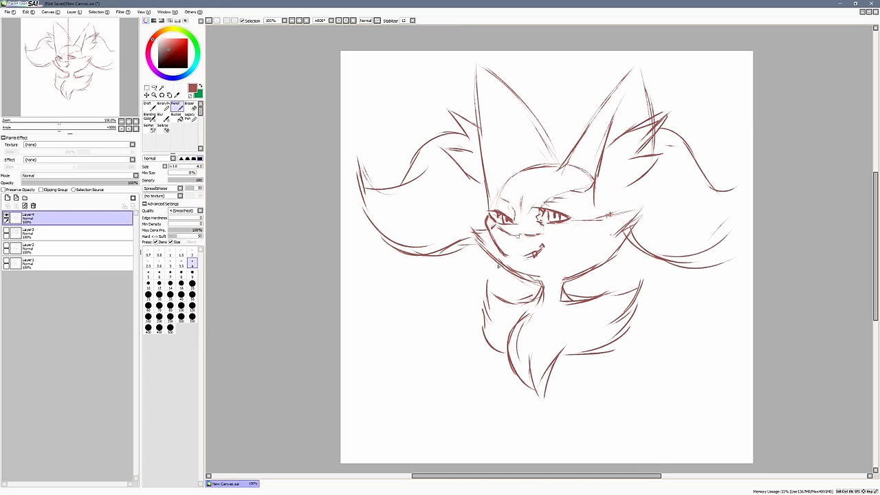
pyautogui.press('e')
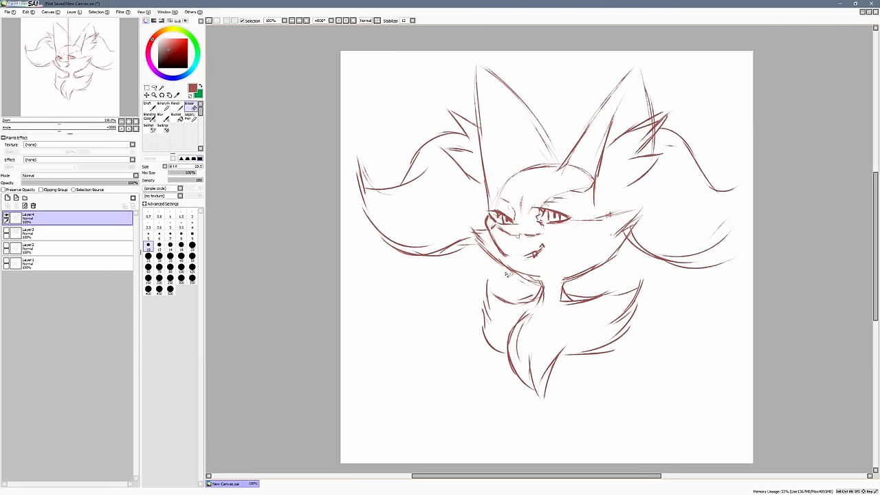
pyautogui.press('n')
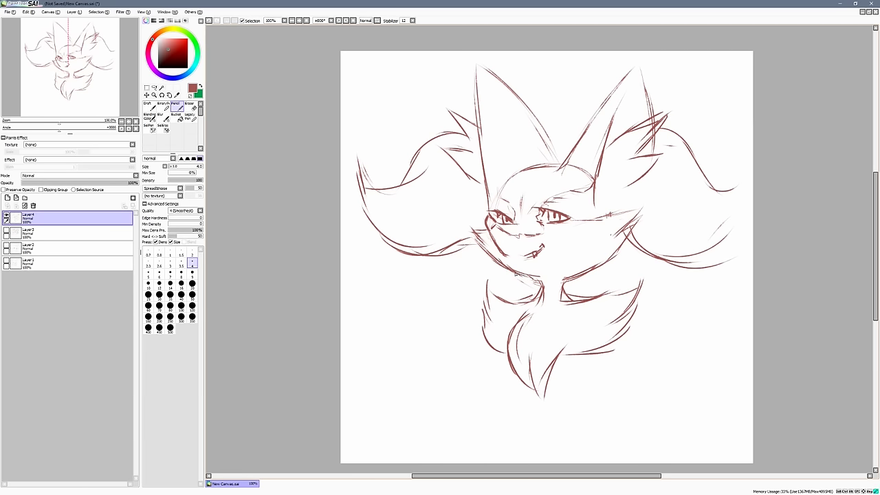
pyautogui.press('e')
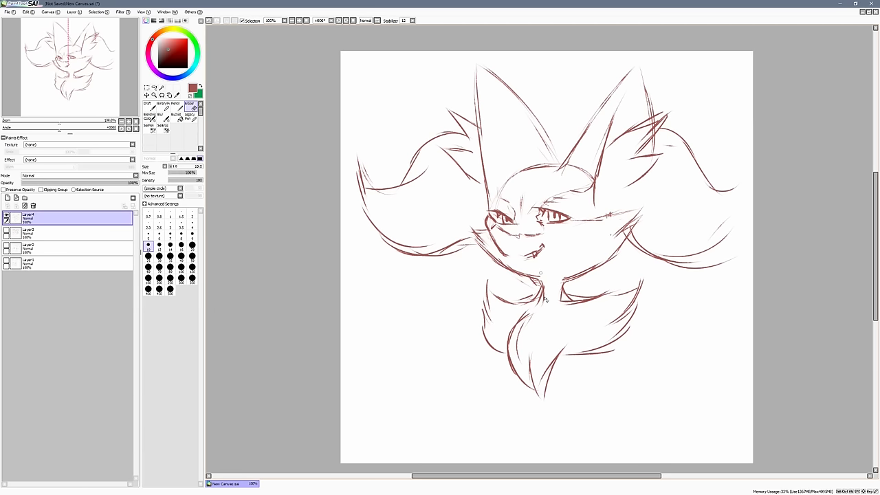
pyautogui.moveTo(543, 281)
pyautogui.mouseDown()
pyautogui.moveTo(539, 304)
pyautogui.moveTo(521, 298)
pyautogui.moveTo(521, 306)
pyautogui.mouseUp()
pyautogui.press('n')
pyautogui.press('space')
pyautogui.moveTo(669, 334); pyautogui.dragTo(665, 328)
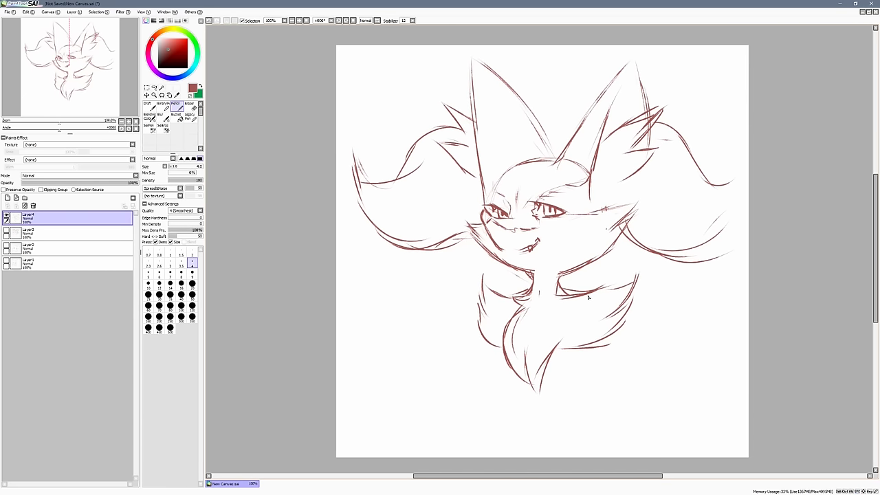
# Erase part of the collar line right of the neck and redraw it as pointed fur tufts.
pyautogui.press('e')
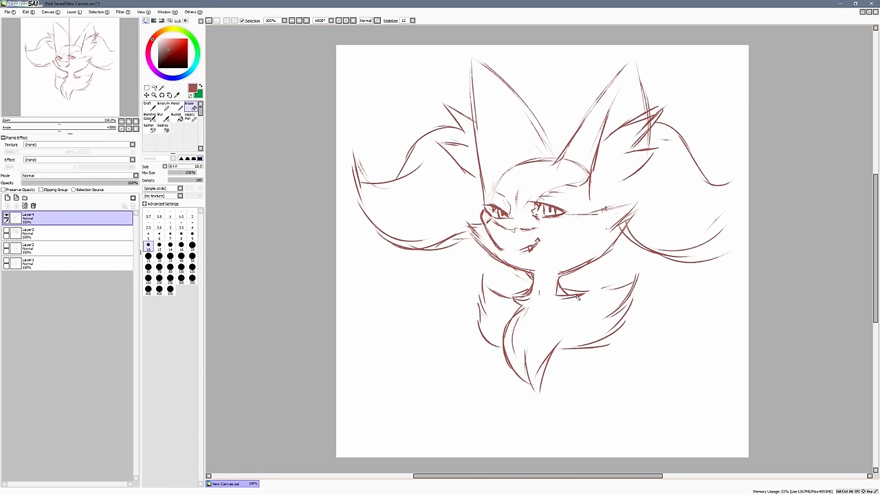
pyautogui.press('n')
pyautogui.moveTo(562, 273)
pyautogui.mouseDown()
pyautogui.moveTo(577, 290)
pyautogui.moveTo(591, 292)
pyautogui.moveTo(599, 279)
pyautogui.moveTo(611, 290)
pyautogui.moveTo(632, 279)
pyautogui.mouseUp()
pyautogui.moveTo(638, 272); pyautogui.dragTo(622, 300)
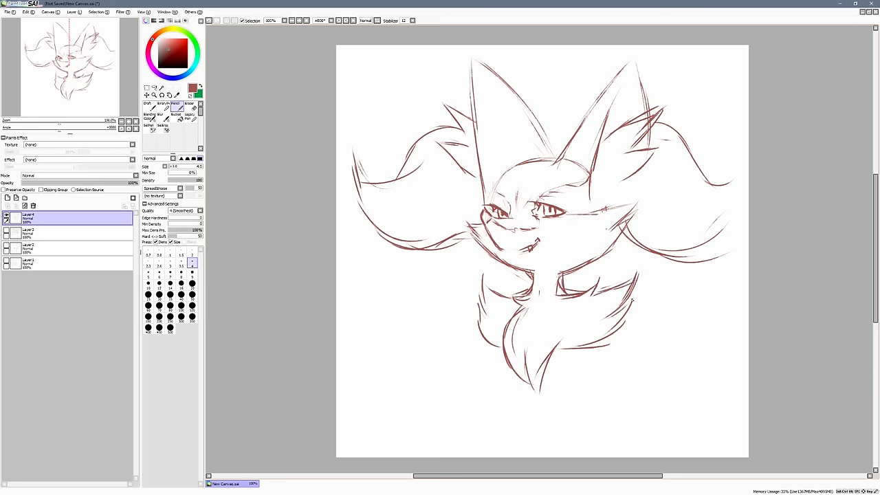
# Close the tip of the right ear fur with a pointed stroke and erase stray lines in the ear tuft.
pyautogui.scroll(1, 658, 296)
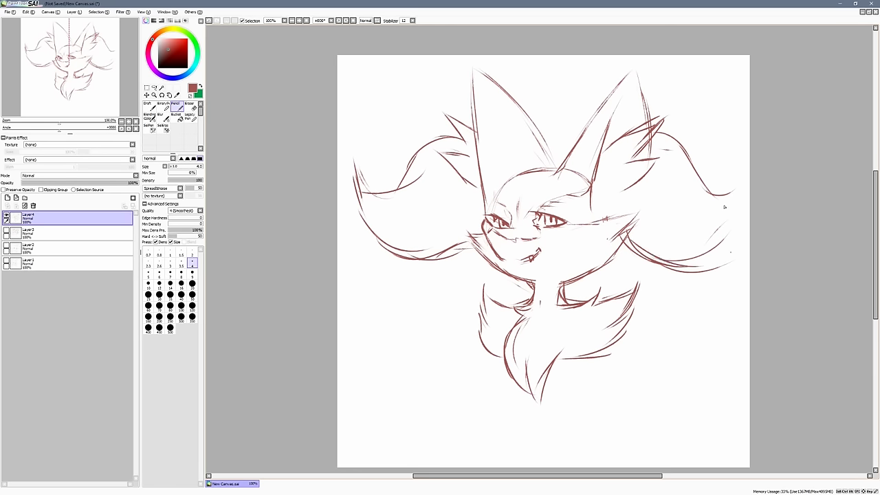
pyautogui.moveTo(701, 182)
pyautogui.mouseDown()
pyautogui.moveTo(742, 187)
pyautogui.moveTo(729, 206)
pyautogui.mouseUp()
pyautogui.press('e')
pyautogui.moveTo(655, 125)
pyautogui.mouseDown()
pyautogui.moveTo(641, 152)
pyautogui.moveTo(653, 159)
pyautogui.mouseUp()
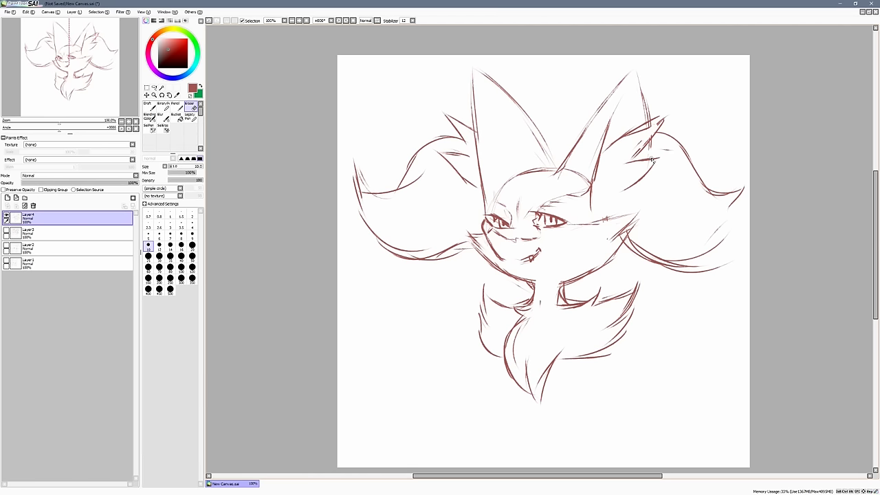
pyautogui.press('n')
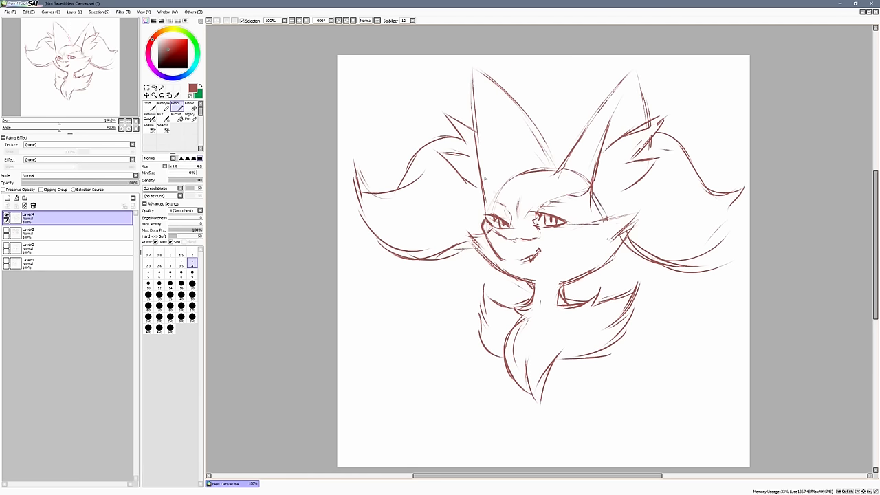
# Darken the top of the forehead and the edges of both ears where they meet the head.
pyautogui.moveTo(481, 162); pyautogui.dragTo(486, 213)
pyautogui.press('space')
pyautogui.moveTo(625, 235); pyautogui.dragTo(632, 253)
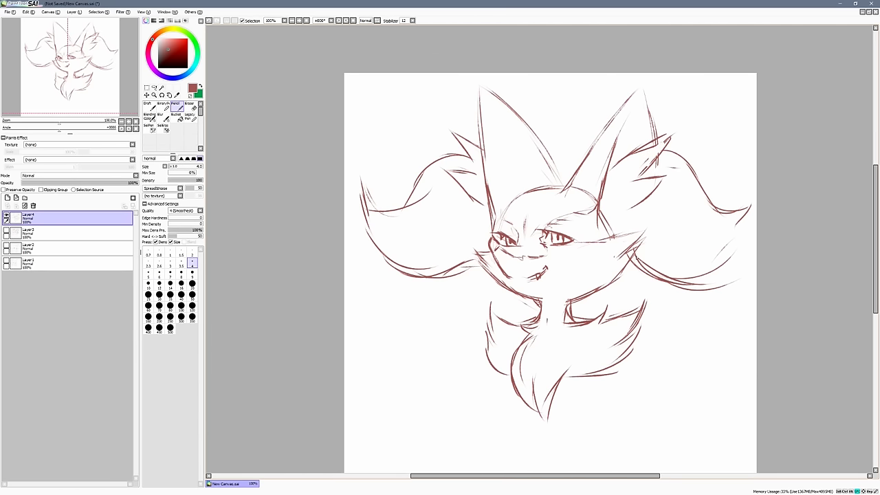
pyautogui.moveTo(507, 213); pyautogui.dragTo(569, 185)
pyautogui.moveTo(522, 117); pyautogui.dragTo(556, 178)
pyautogui.moveTo(539, 140); pyautogui.dragTo(568, 195)
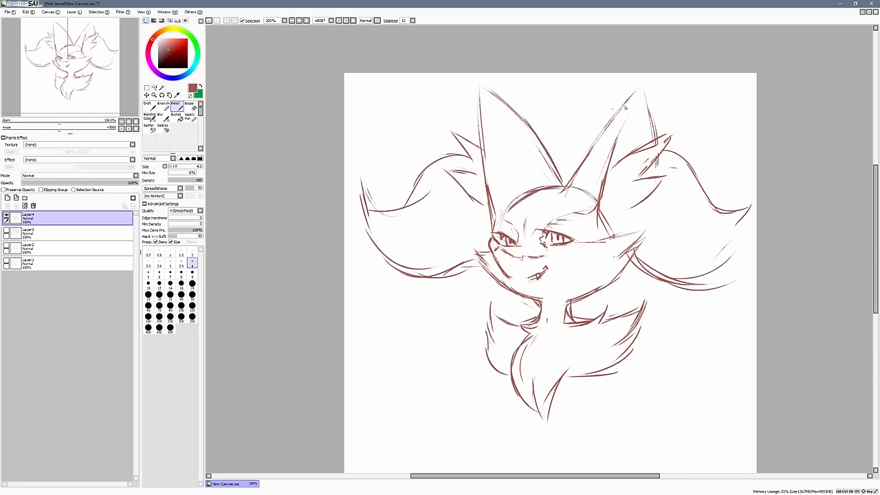
pyautogui.moveTo(621, 112)
pyautogui.mouseDown()
pyautogui.moveTo(570, 178)
pyautogui.moveTo(595, 200)
pyautogui.moveTo(556, 197)
pyautogui.mouseUp()
# Tidy the lines at the base of the right ear and reinforce the side of the face.
pyautogui.press('e')
pyautogui.press('n')
pyautogui.moveTo(611, 231); pyautogui.dragTo(613, 234)
pyautogui.moveTo(658, 316); pyautogui.dragTo(653, 297)
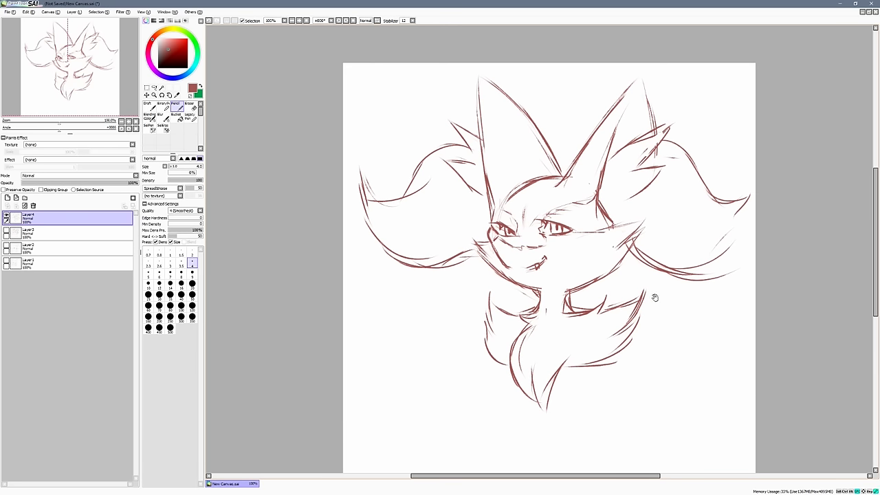
pyautogui.moveTo(662, 329); pyautogui.dragTo(682, 305)
# Sketch both sides of the torso below the chest fur, curving outward into the hips.
pyautogui.moveTo(531, 343); pyautogui.dragTo(514, 423)
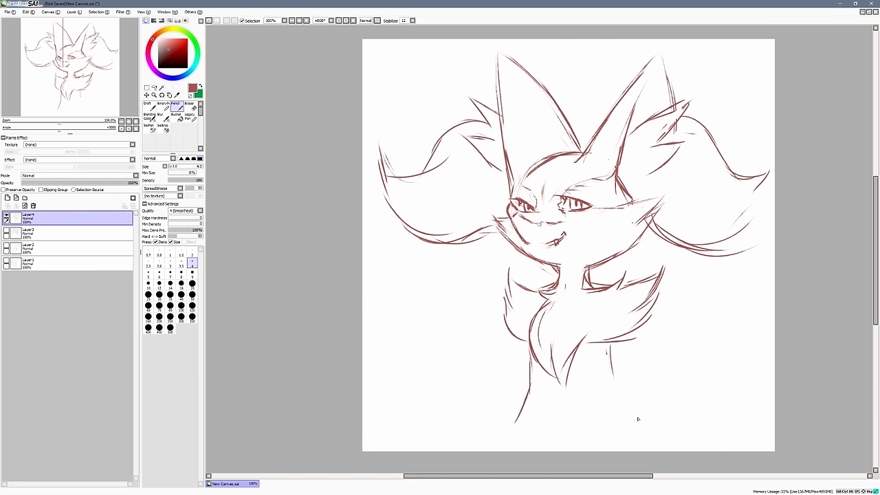
pyautogui.moveTo(611, 340)
pyautogui.mouseDown()
pyautogui.moveTo(599, 379)
pyautogui.moveTo(623, 414)
pyautogui.mouseUp()
pyautogui.moveTo(529, 356)
pyautogui.mouseDown()
pyautogui.moveTo(504, 430)
pyautogui.moveTo(481, 416)
pyautogui.mouseUp()
pyautogui.moveTo(608, 387)
pyautogui.mouseDown()
pyautogui.moveTo(612, 400)
pyautogui.moveTo(663, 416)
pyautogui.moveTo(658, 422)
pyautogui.mouseUp()
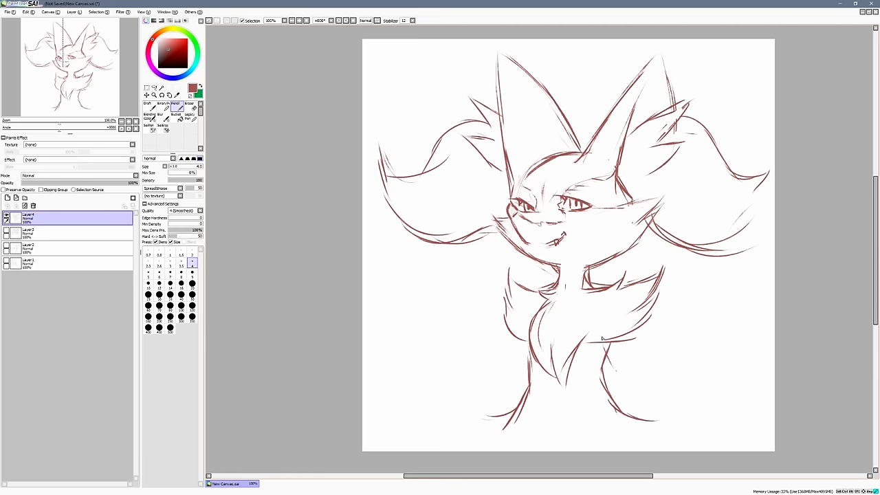
# Draw the right arm hanging down beside the torso, redoing the outer forearm line.
pyautogui.moveTo(603, 338); pyautogui.dragTo(626, 393)
pyautogui.moveTo(640, 336)
pyautogui.mouseDown()
pyautogui.moveTo(637, 364)
pyautogui.moveTo(647, 389)
pyautogui.moveTo(629, 410)
pyautogui.moveTo(629, 453)
pyautogui.mouseUp()
pyautogui.moveTo(646, 384); pyautogui.dragTo(648, 458)
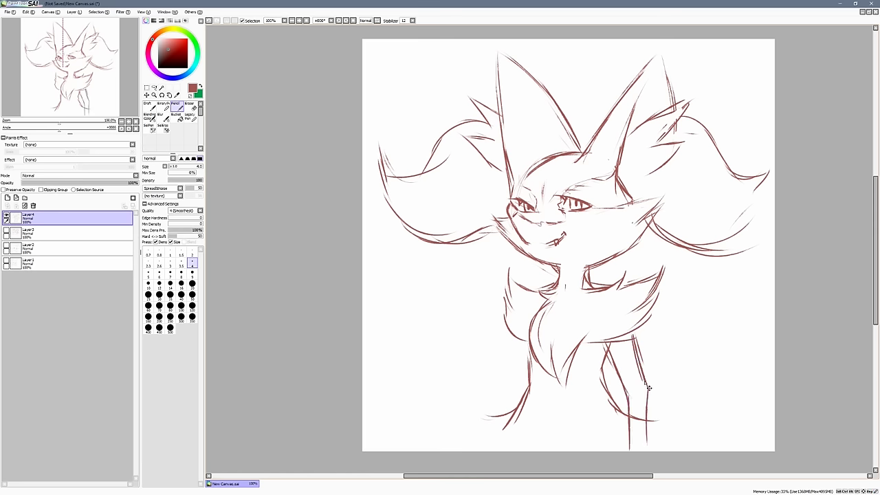
pyautogui.hotkey('ctrl', 'z')
pyautogui.hotkey('ctrl', 'z')
pyautogui.moveTo(646, 380)
pyautogui.mouseDown()
pyautogui.moveTo(654, 413)
pyautogui.moveTo(626, 441)
pyautogui.moveTo(645, 437)
pyautogui.moveTo(628, 404)
pyautogui.moveTo(645, 436)
pyautogui.moveTo(635, 422)
pyautogui.moveTo(655, 405)
pyautogui.moveTo(652, 439)
pyautogui.mouseUp()
# Clean up the right forearm fur, draw the left arm's outer line and flip the canvas view horizontally.
pyautogui.press('e')
pyautogui.press('n')
pyautogui.moveTo(520, 345)
pyautogui.mouseDown()
pyautogui.moveTo(523, 371)
pyautogui.moveTo(503, 428)
pyautogui.mouseUp()
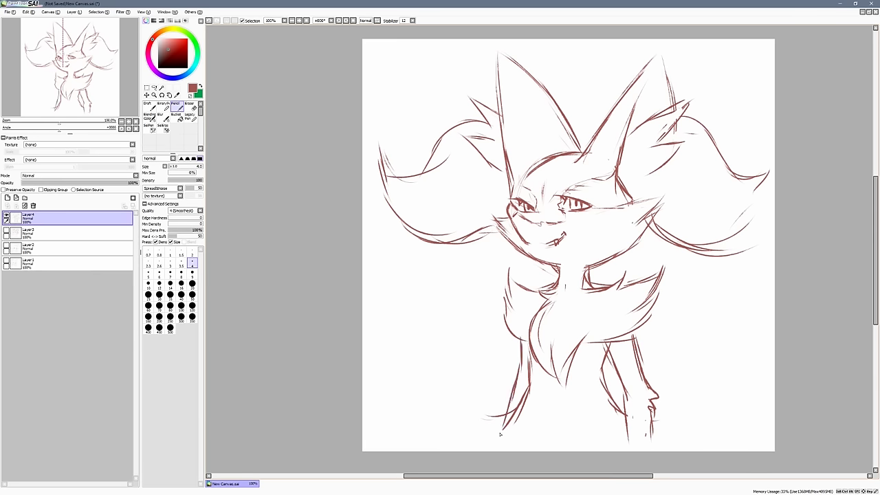
pyautogui.press('h')
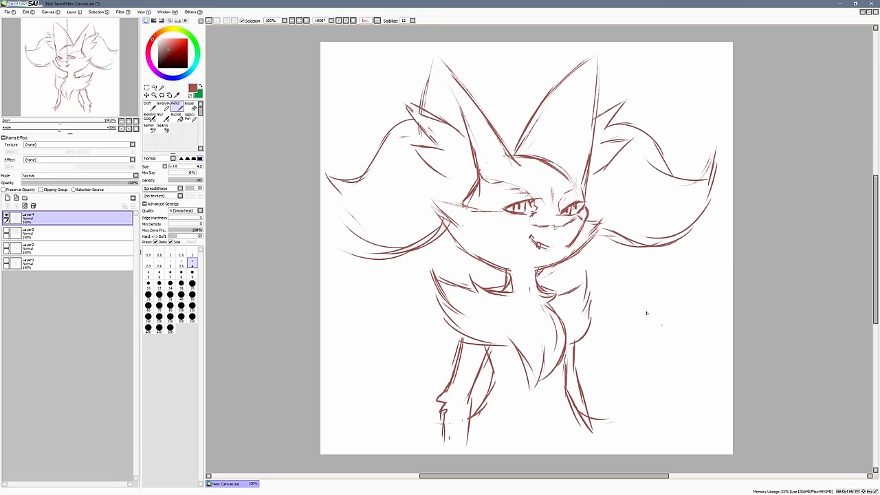
# Refine the cheek, muzzle, eye and brow lines of the face in the flipped view.
pyautogui.moveTo(450, 236); pyautogui.dragTo(426, 248)
pyautogui.moveTo(579, 242)
pyautogui.mouseDown()
pyautogui.moveTo(638, 252)
pyautogui.moveTo(608, 239)
pyautogui.mouseUp()
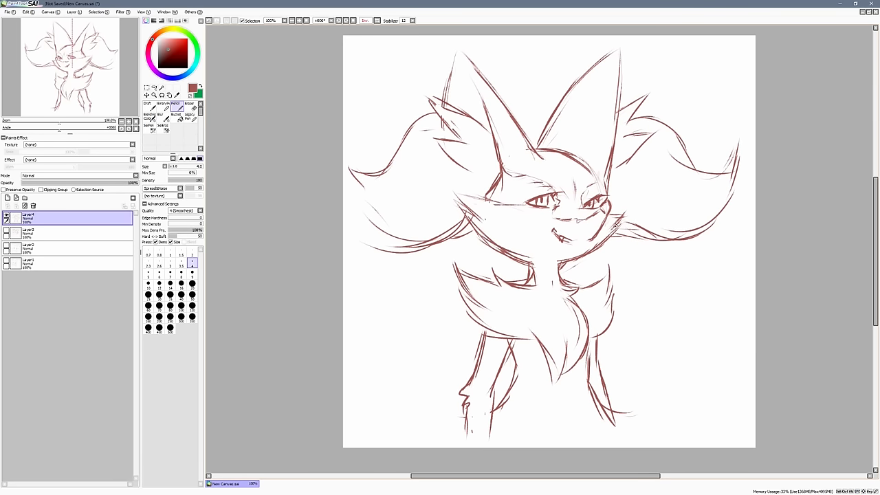
pyautogui.moveTo(603, 205)
pyautogui.mouseDown()
pyautogui.moveTo(611, 229)
pyautogui.moveTo(602, 242)
pyautogui.mouseUp()
pyautogui.moveTo(526, 201)
pyautogui.mouseDown()
pyautogui.moveTo(517, 205)
pyautogui.moveTo(549, 186)
pyautogui.moveTo(596, 190)
pyautogui.moveTo(575, 202)
pyautogui.moveTo(576, 214)
pyautogui.moveTo(594, 205)
pyautogui.mouseUp()
pyautogui.press('space')
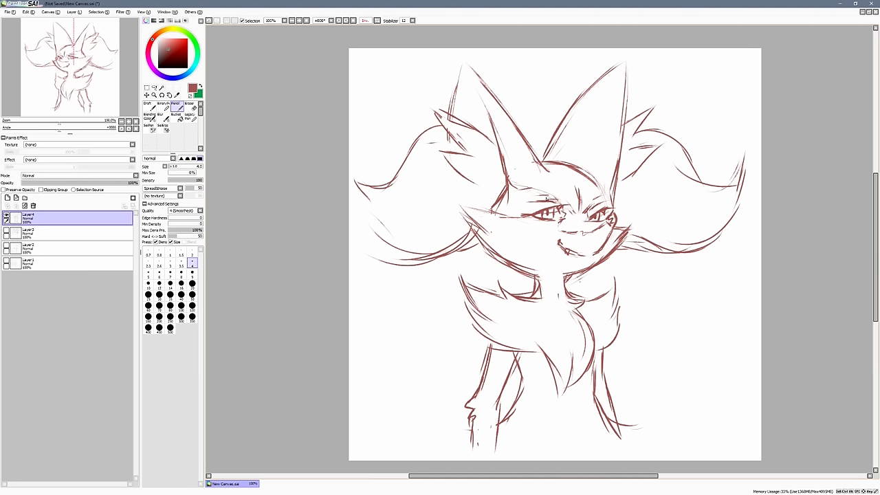
pyautogui.moveTo(525, 145); pyautogui.dragTo(555, 173)
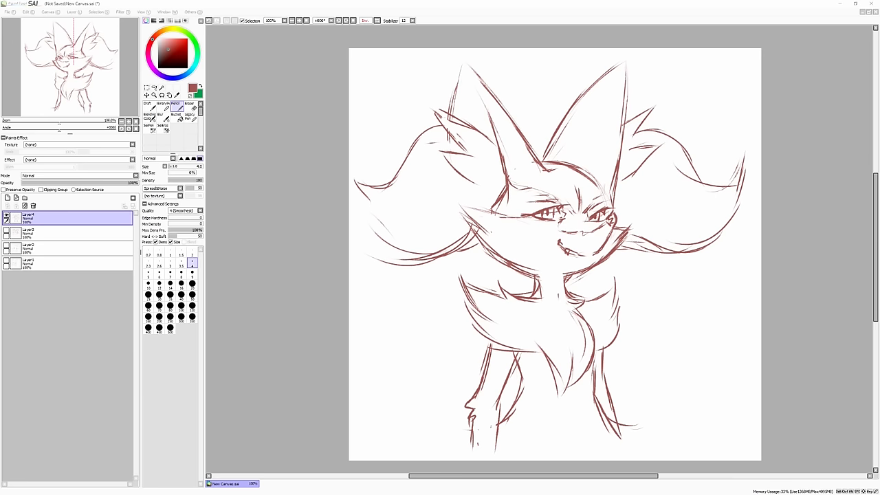
# Hide Layer4, show and select Layer1, and move its head sketch slightly left and down on the canvas.
pyautogui.click(20, 240)
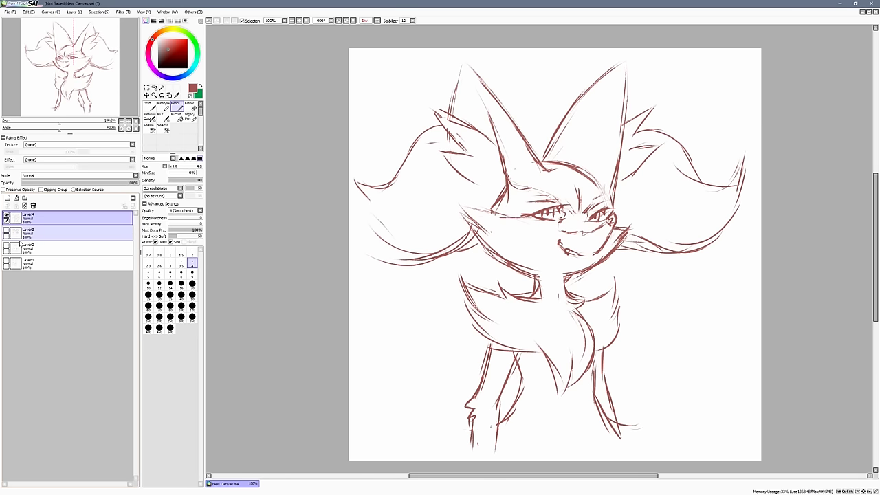
pyautogui.click(6, 217)
pyautogui.click(6, 262)
pyautogui.keyDown('ctrl'); pyautogui.click(28, 263); pyautogui.keyUp('ctrl')
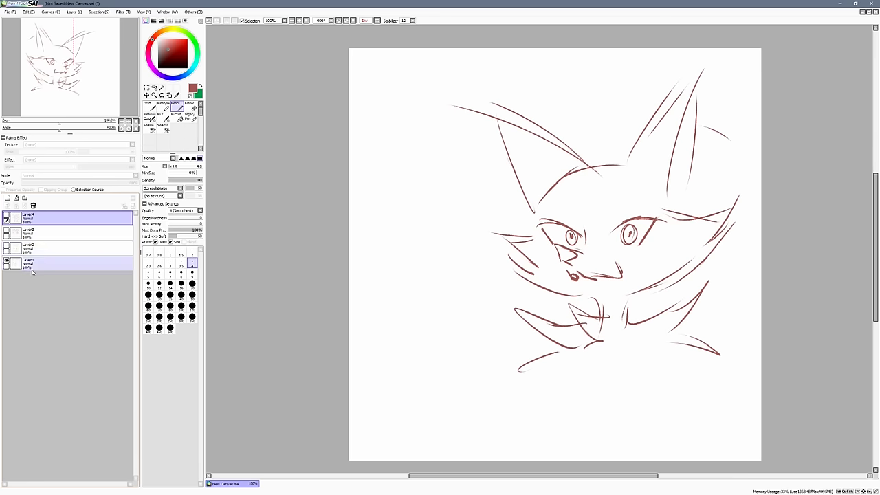
pyautogui.press('v')
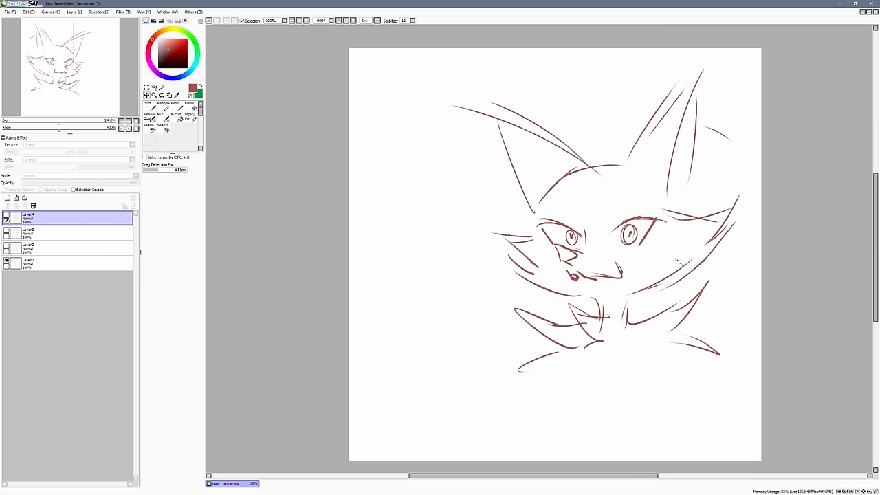
pyautogui.click(39, 269)
pyautogui.moveTo(707, 237); pyautogui.dragTo(673, 246)
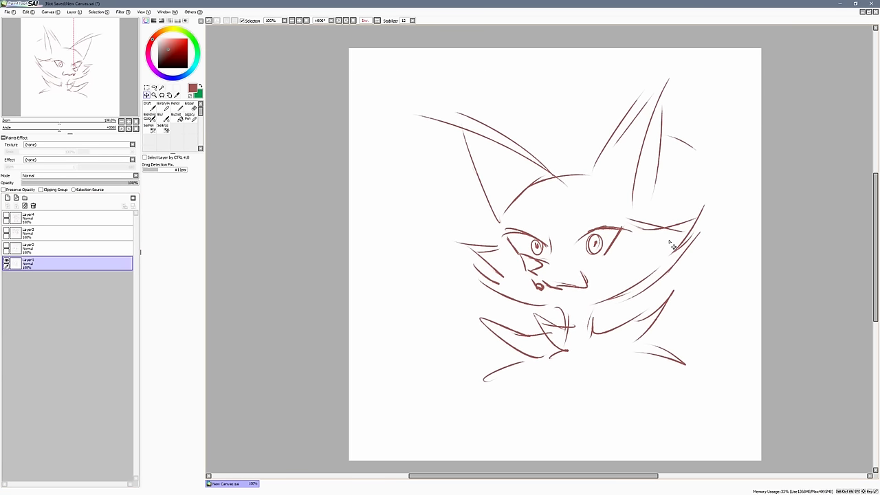
# Hide Layer1 and show only Layer2 to review the second head sketch.
pyautogui.press('n')
pyautogui.click(7, 259)
pyautogui.click(6, 252)
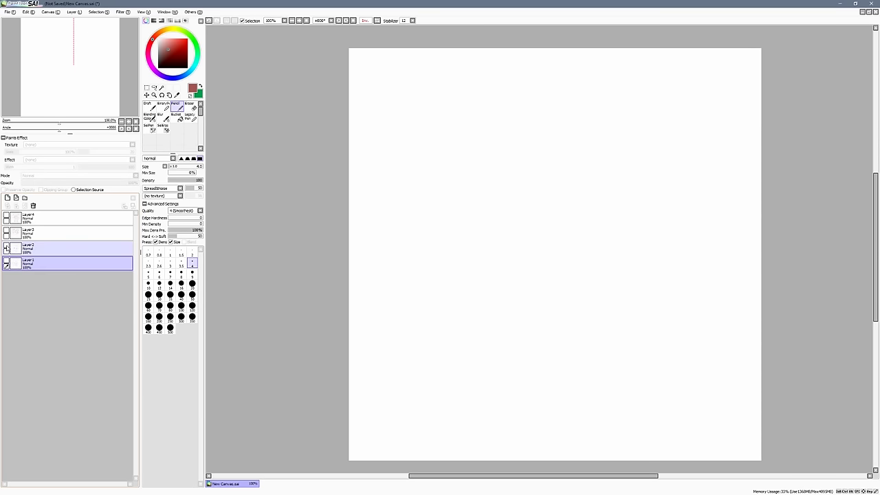
pyautogui.click(6, 245)
pyautogui.click(33, 253)
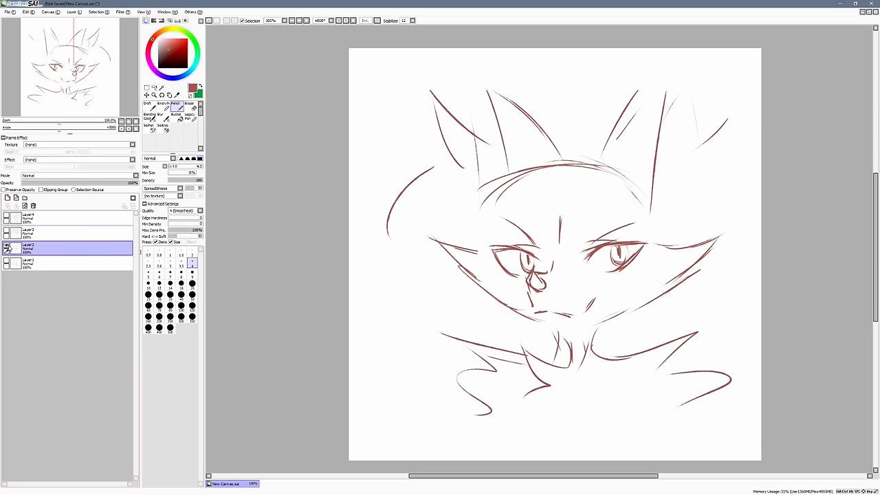
# Review the third head sketch by showing only Layer3, and return to displaying only Layer4 for comparison.
pyautogui.click(7, 245)
pyautogui.click(41, 233)
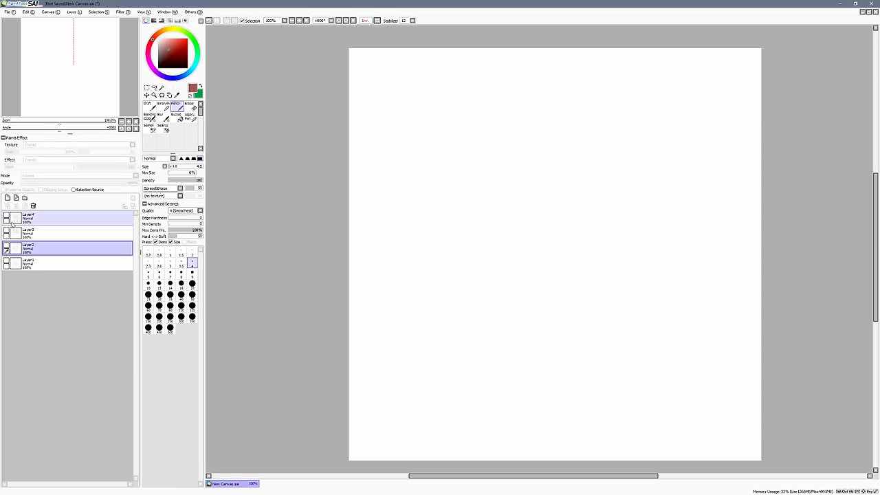
pyautogui.click(6, 230)
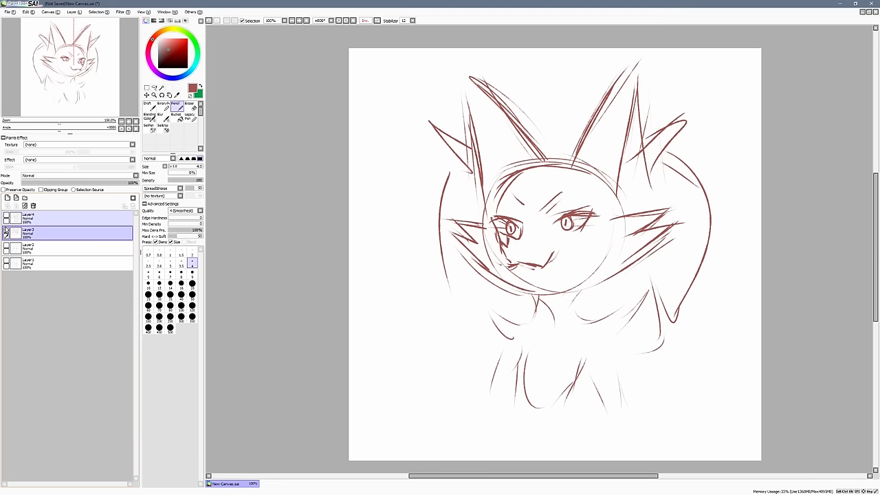
pyautogui.click(6, 245)
pyautogui.click(6, 230)
pyautogui.click(6, 230)
pyautogui.click(6, 245)
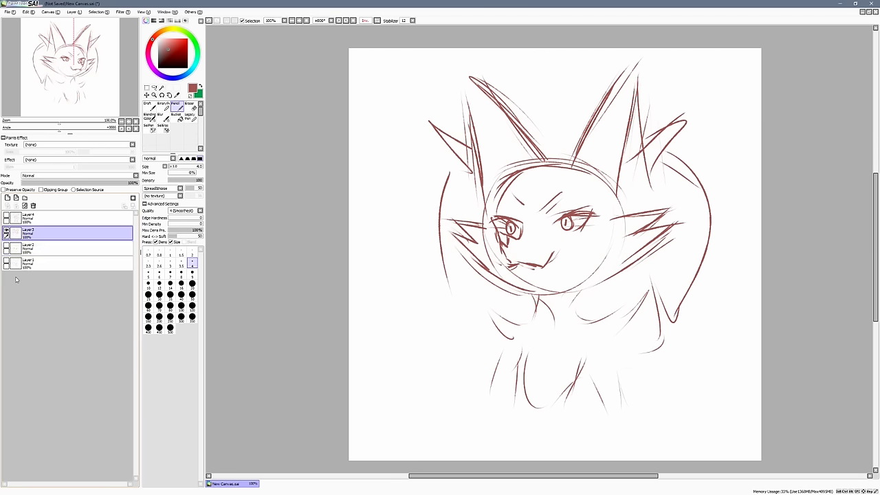
pyautogui.click(6, 245)
pyautogui.click(7, 230)
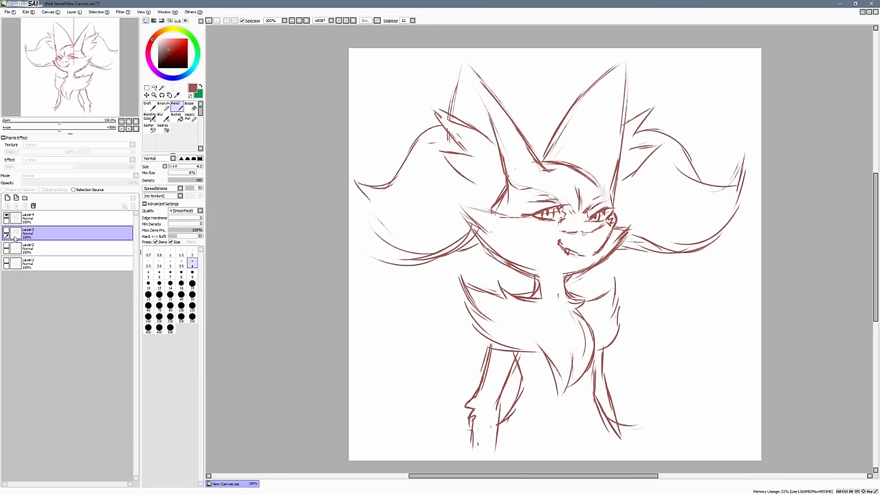
# Flip the canvas view back to its normal orientation and make Layer4 the active layer.
pyautogui.press('h')
pyautogui.moveTo(764, 327); pyautogui.dragTo(790, 311)
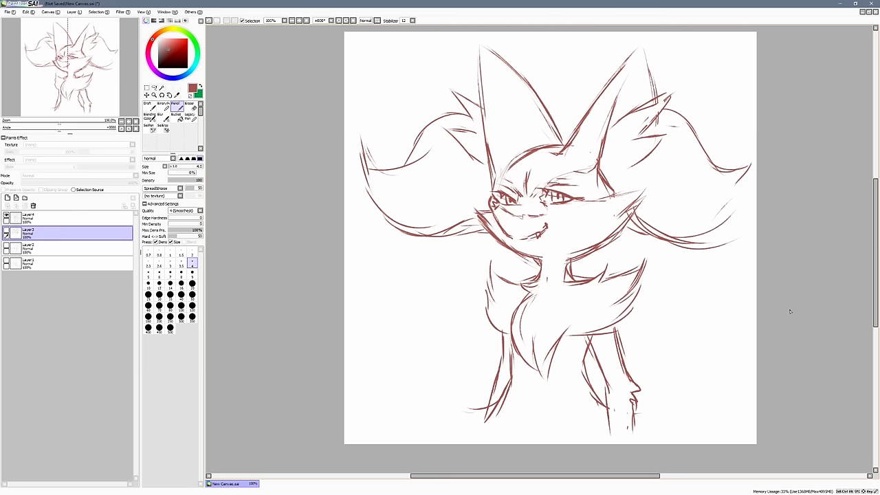
pyautogui.click(31, 218)
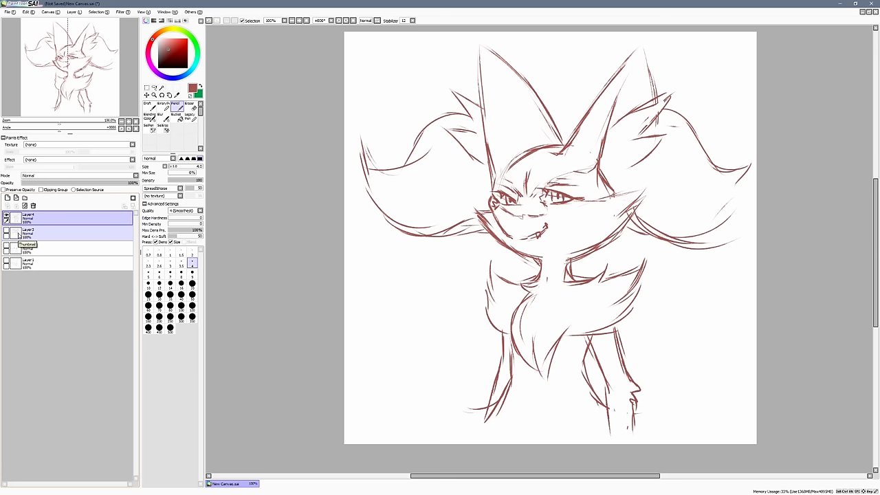
pyautogui.moveTo(743, 295); pyautogui.dragTo(733, 301)
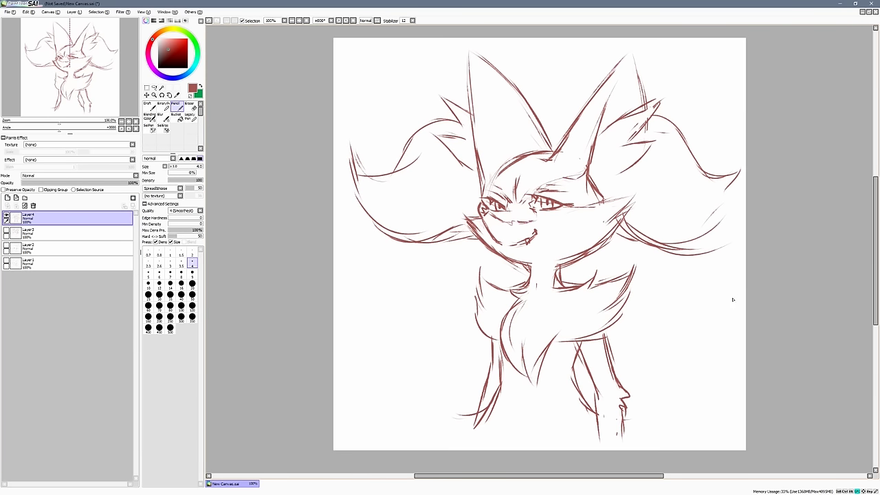
pyautogui.press('ctrl')
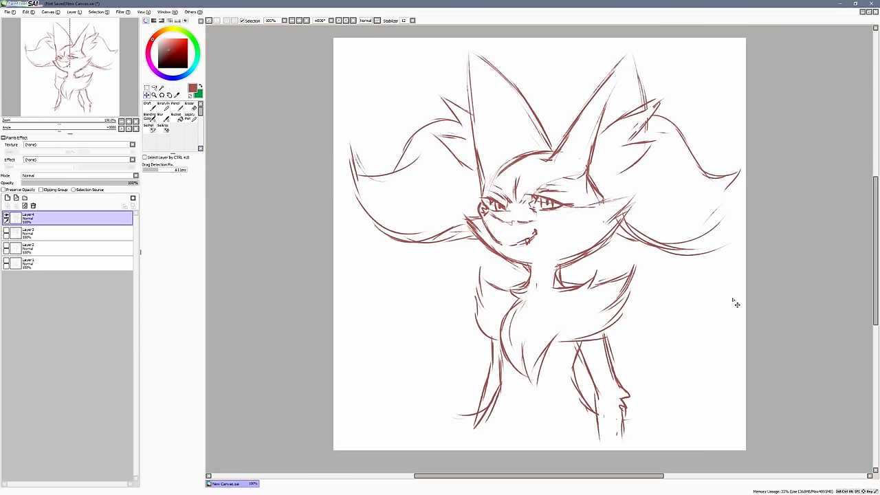